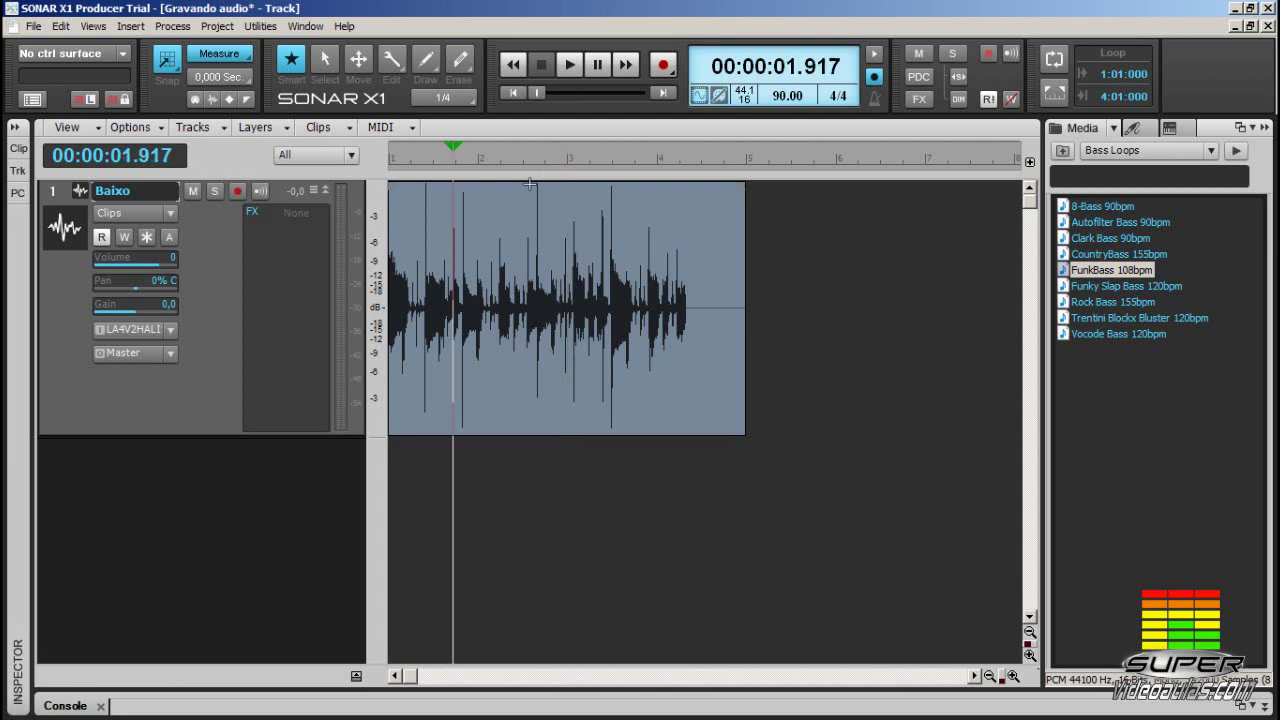
# - Play the bass clip on the Baixo track from the start, and open the clip in the Loop Construction view
pyautogui.press('w')
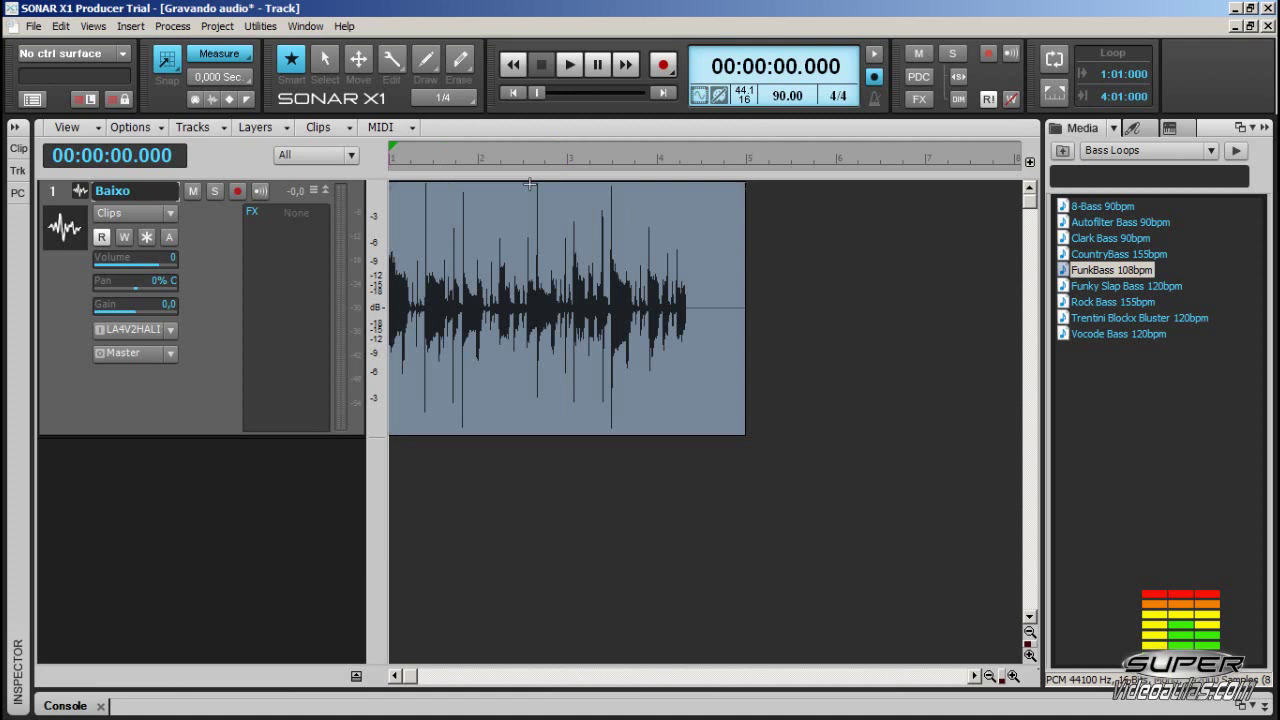
pyautogui.press('space')
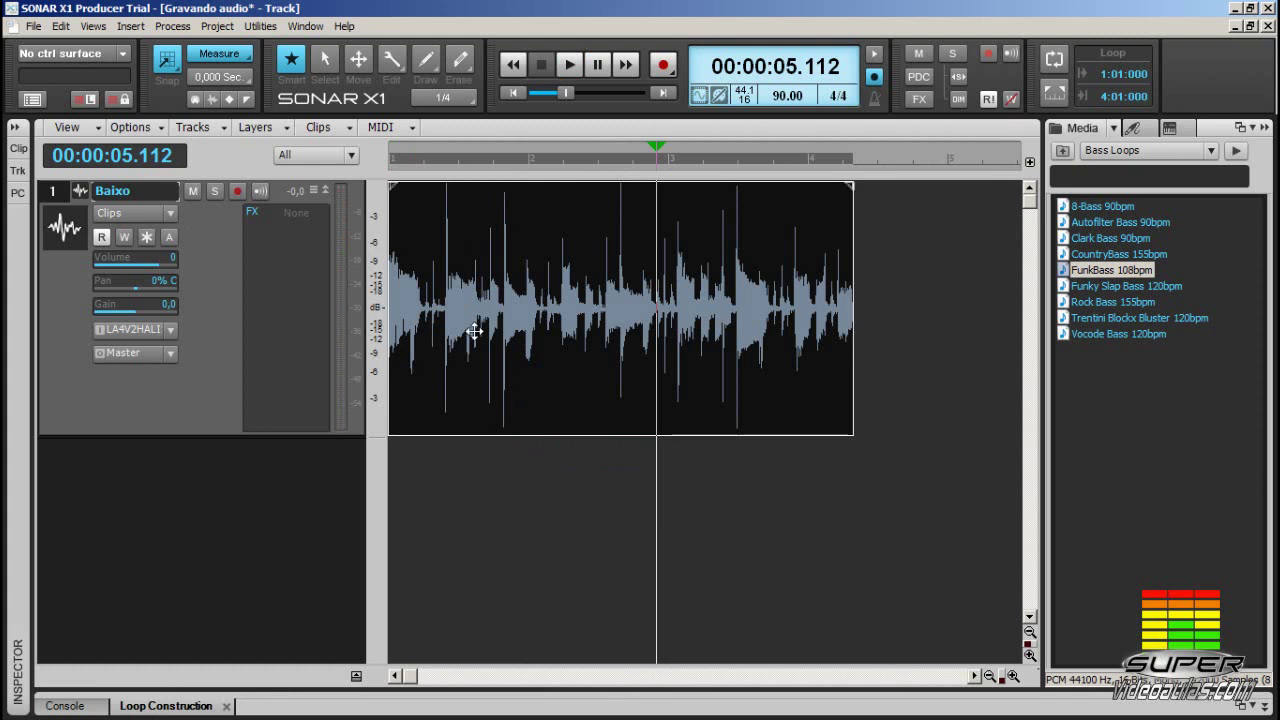
pyautogui.doubleClick(557, 410)
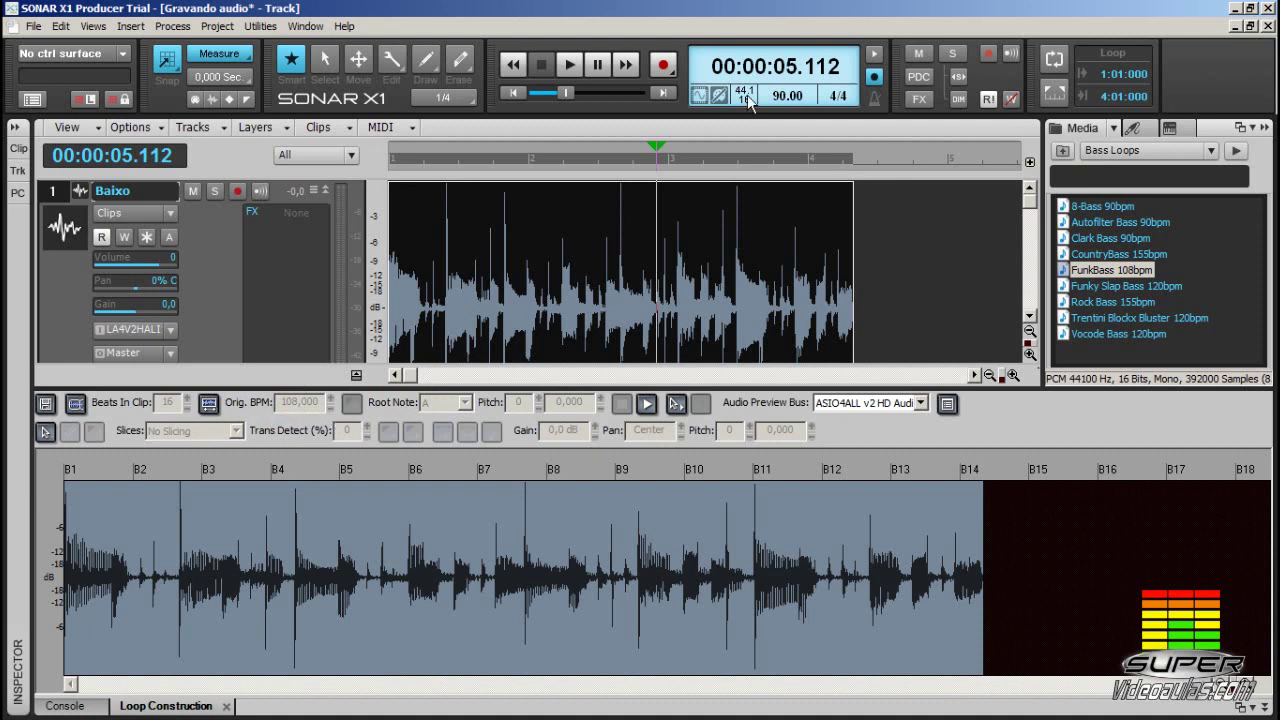
# - Set the project tempo to 108 BPM
pyautogui.doubleClick(779, 96)
pyautogui.write('108')
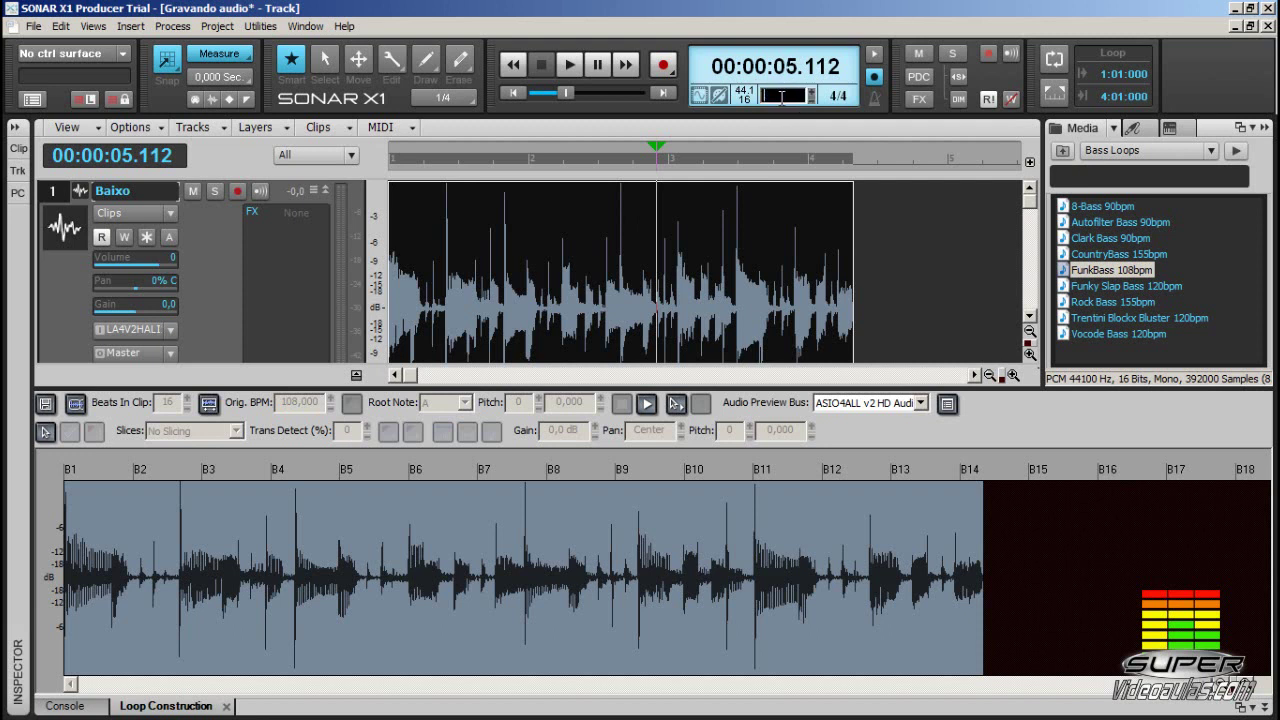
pyautogui.press('Return')
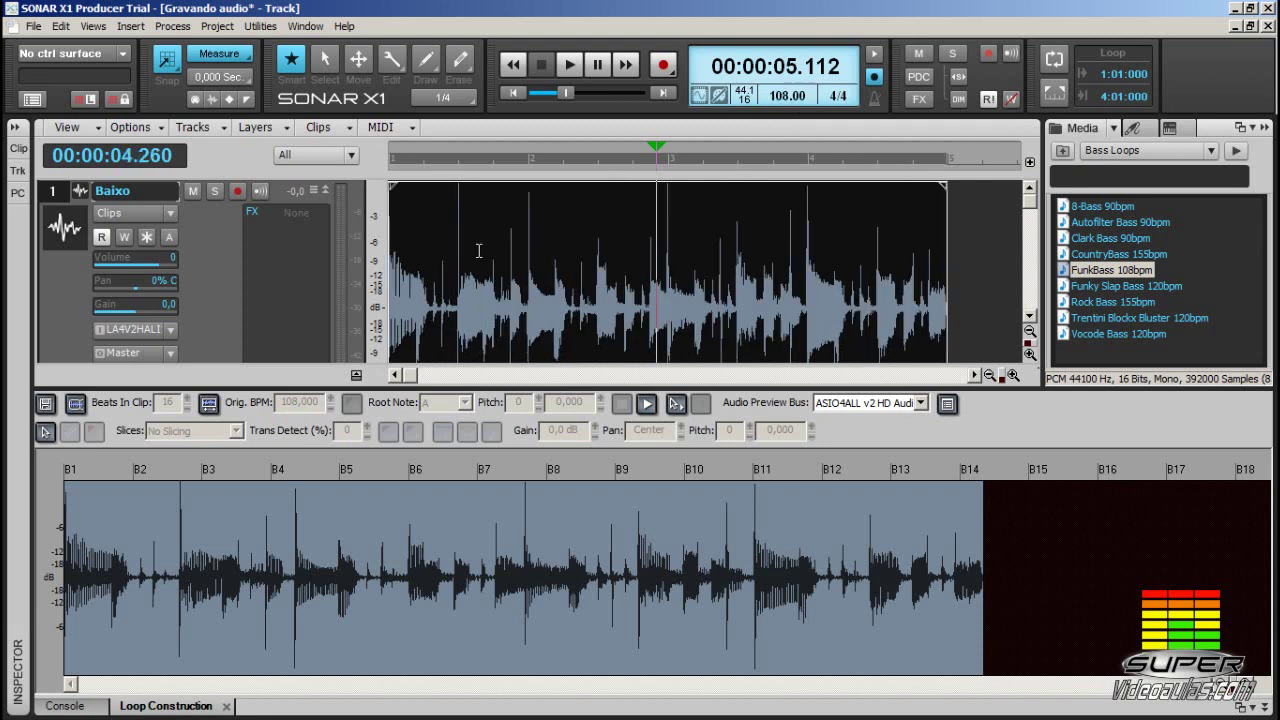
pyautogui.click(77, 406)
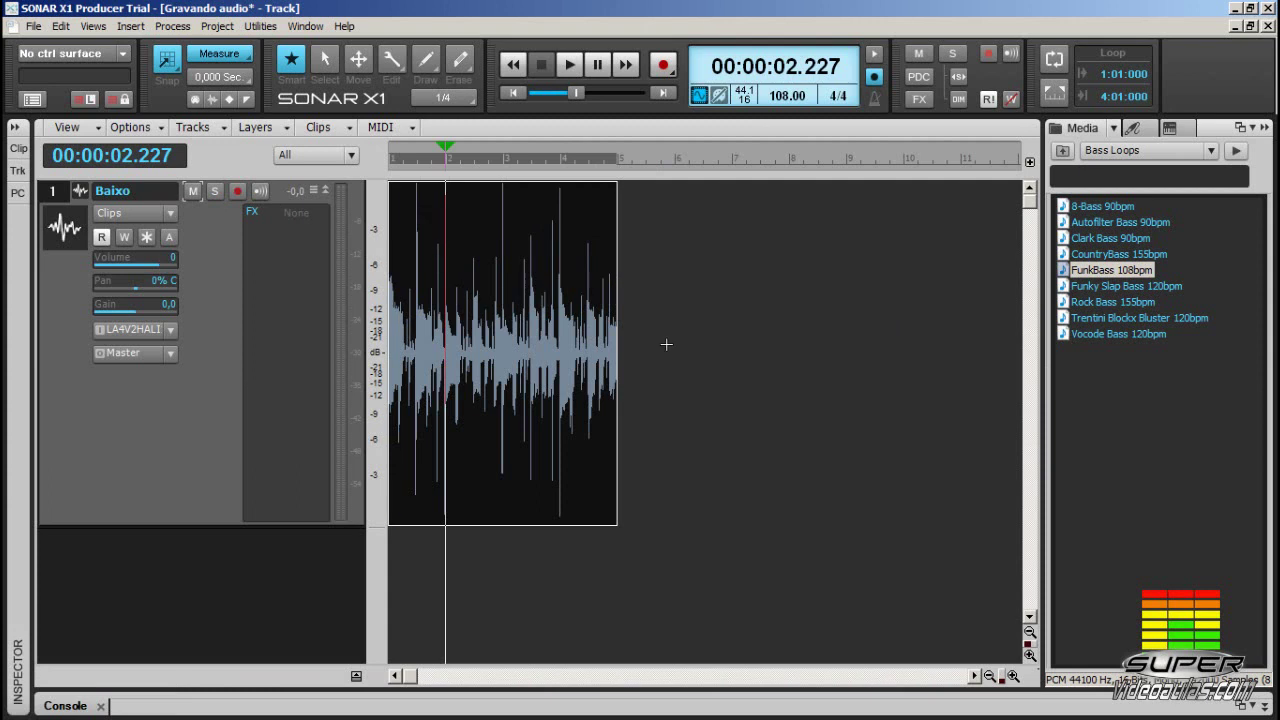
pyautogui.scroll(3, 666, 344)
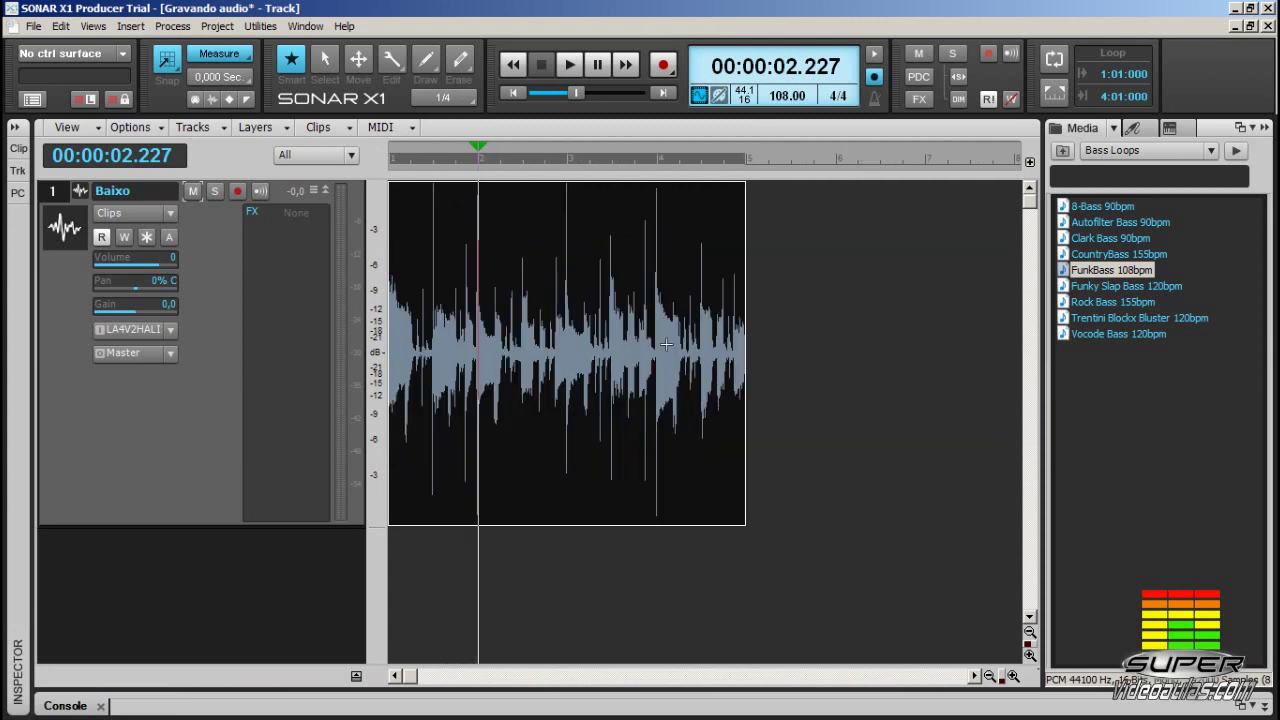
# - Check the bass clip's alignment with the grid by placing the playhead at the starts of measures 1 to 4
pyautogui.click(445, 160)
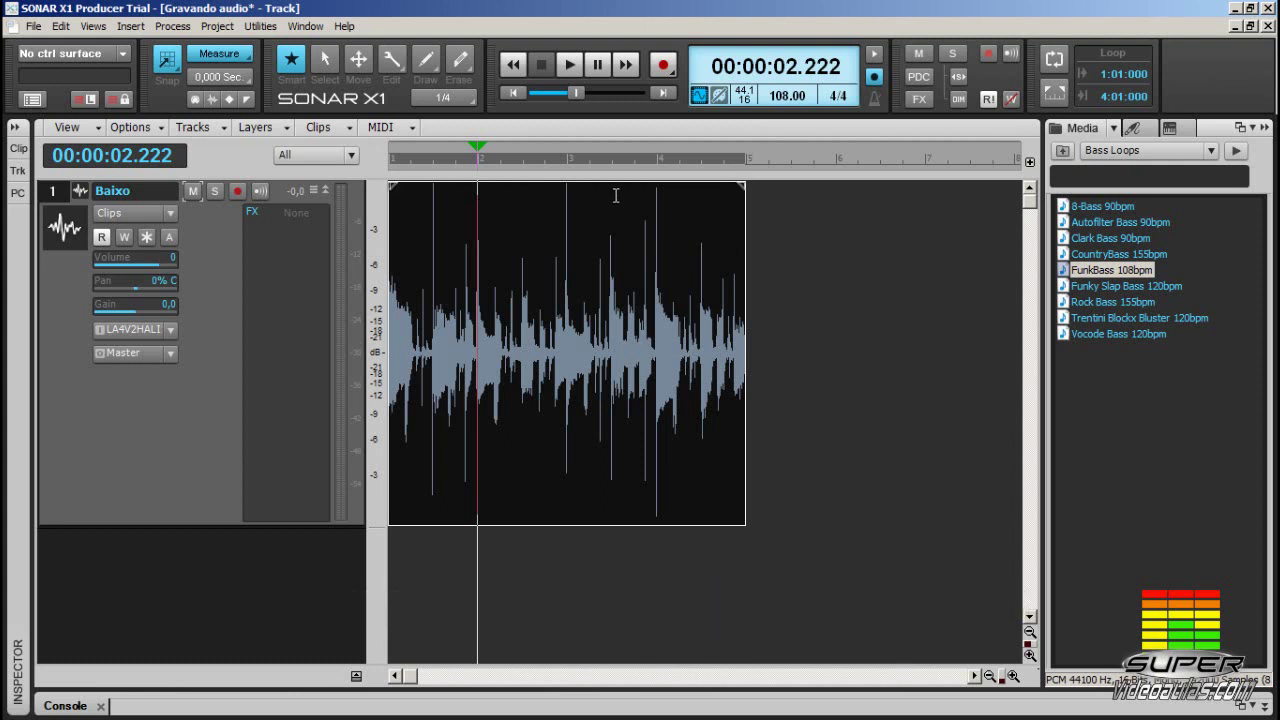
pyautogui.click(563, 162)
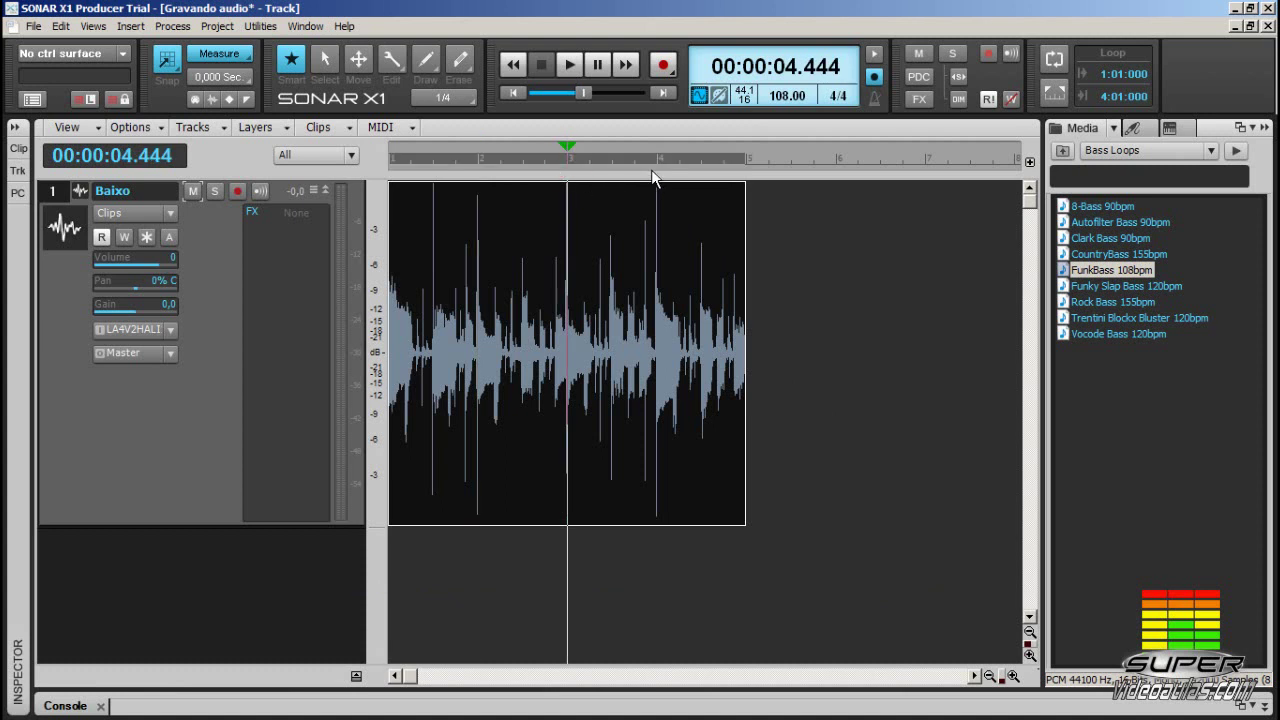
pyautogui.click(478, 162)
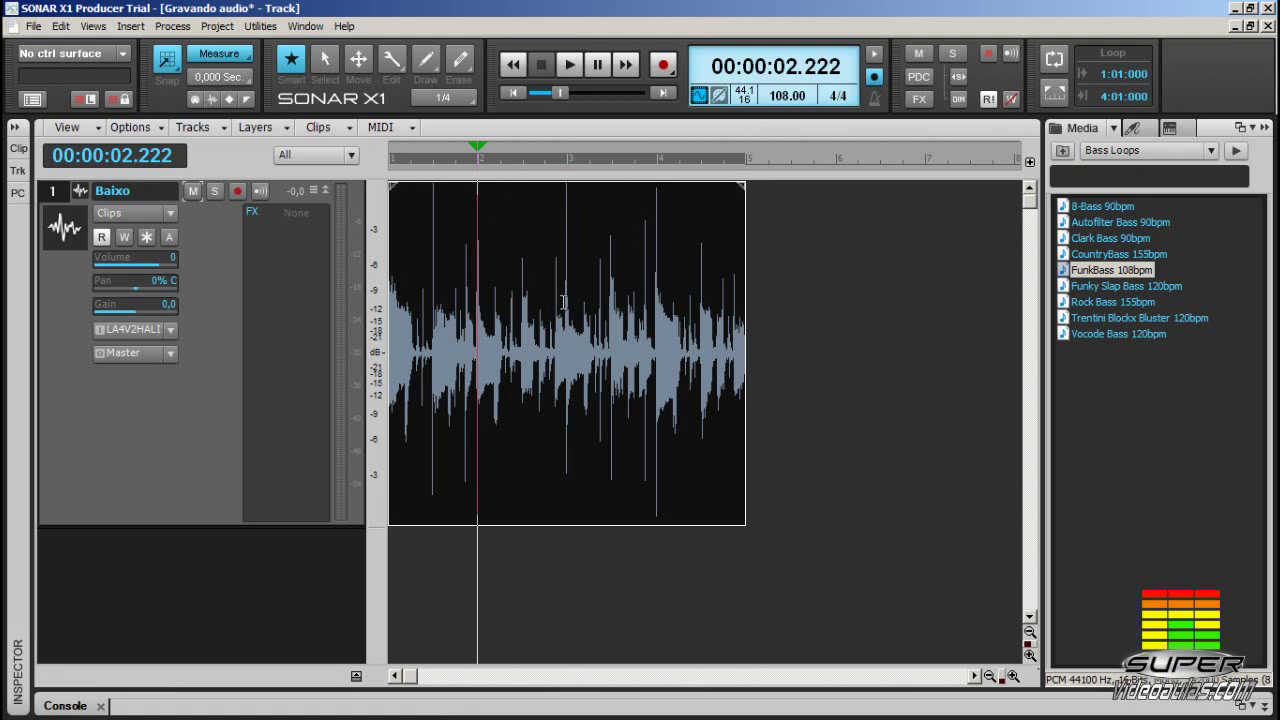
pyautogui.click(417, 159)
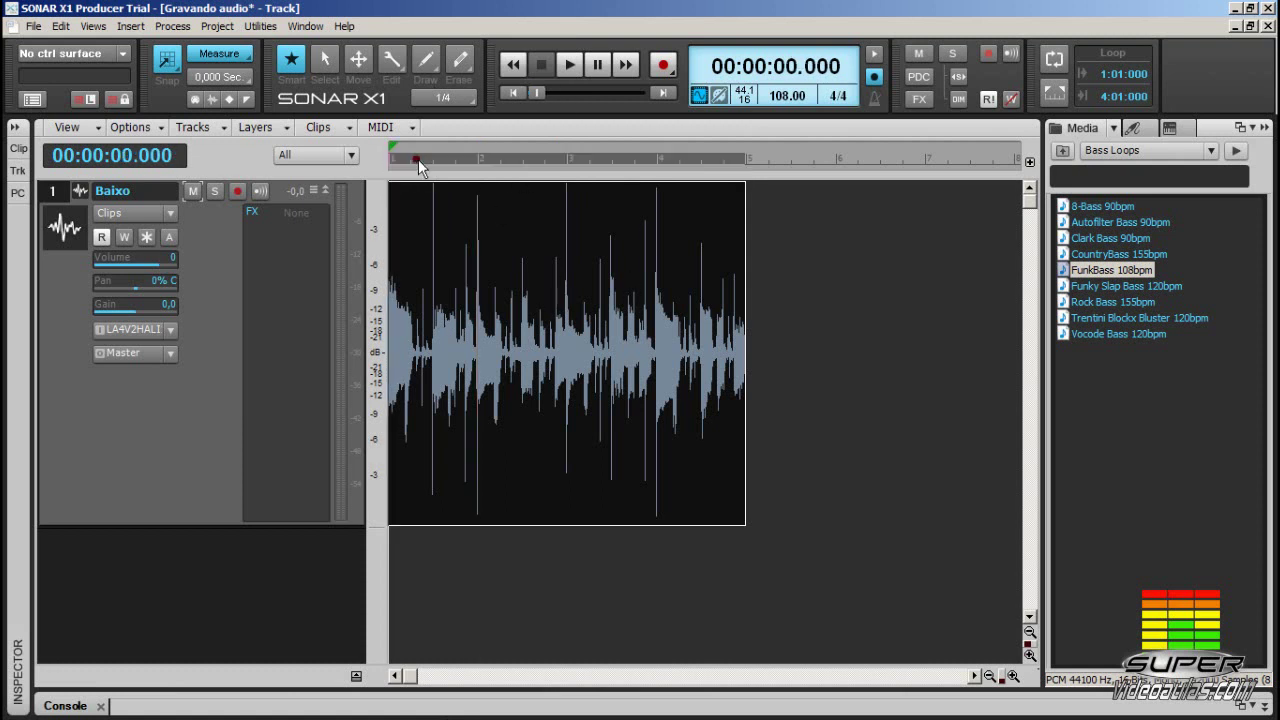
pyautogui.click(604, 165)
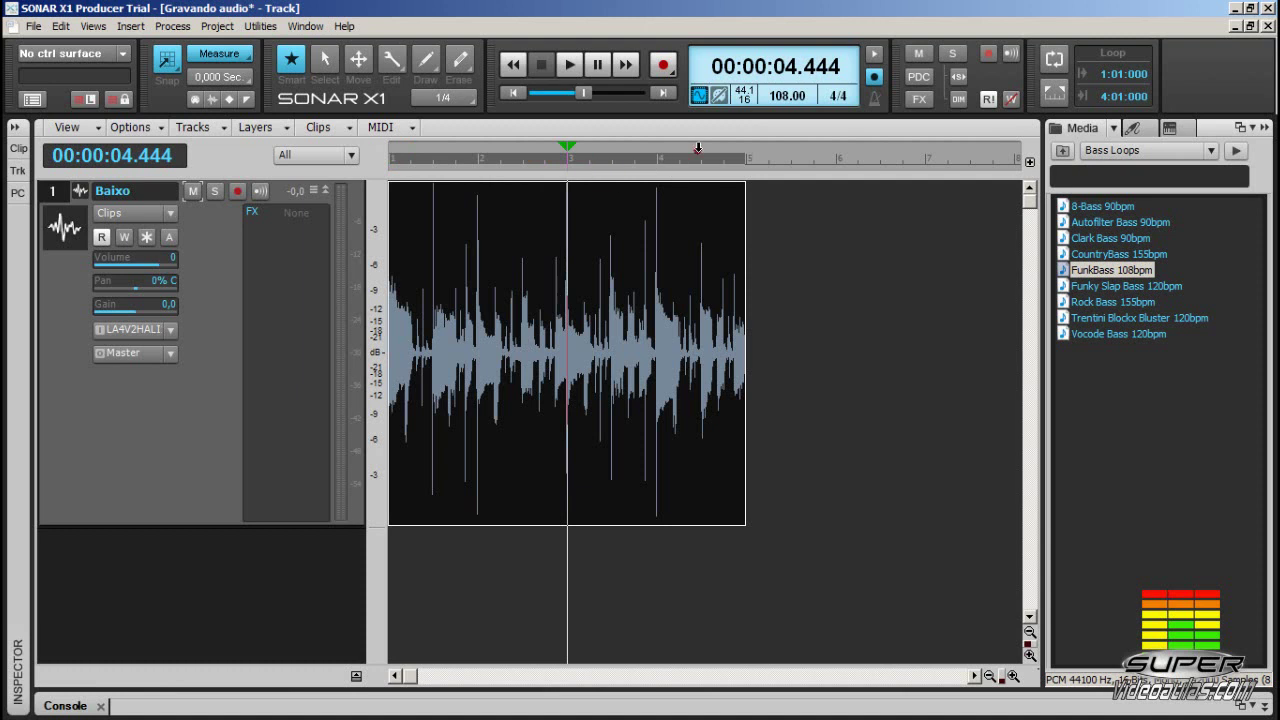
pyautogui.click(695, 164)
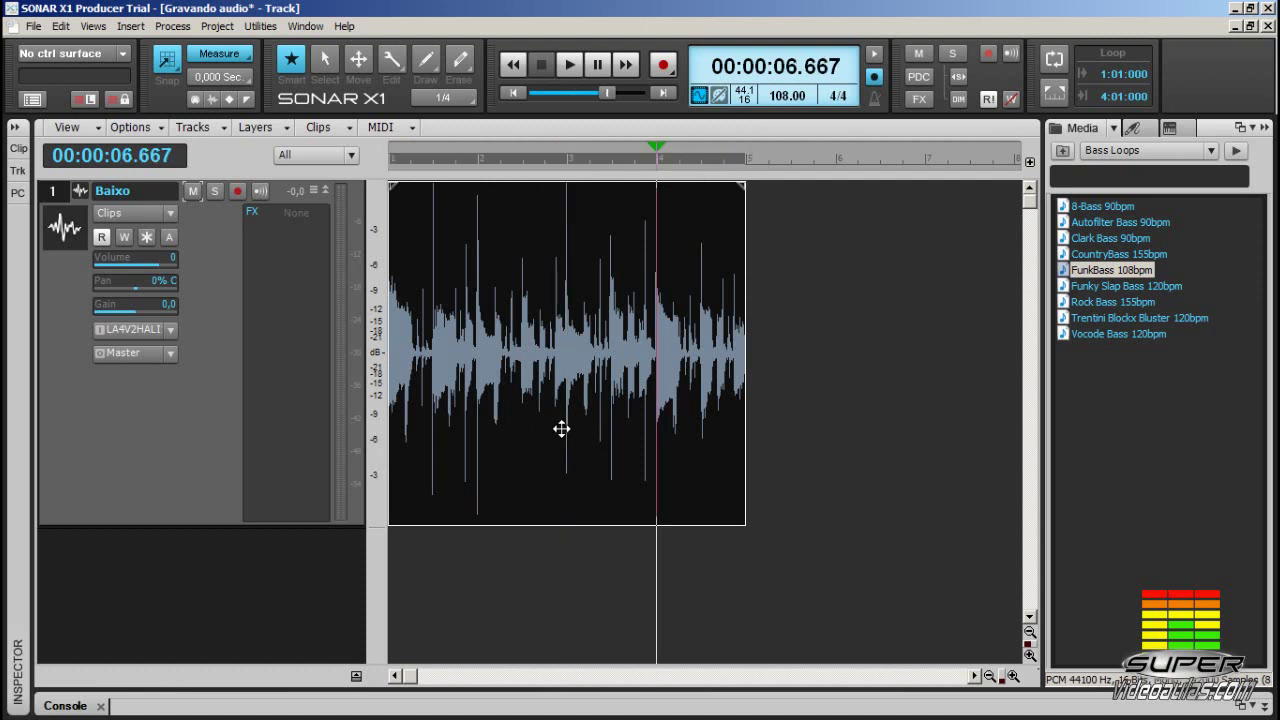
# - Open the bass clip in an enlarged Loop Construction view and enable looping for it
pyautogui.doubleClick(524, 436)
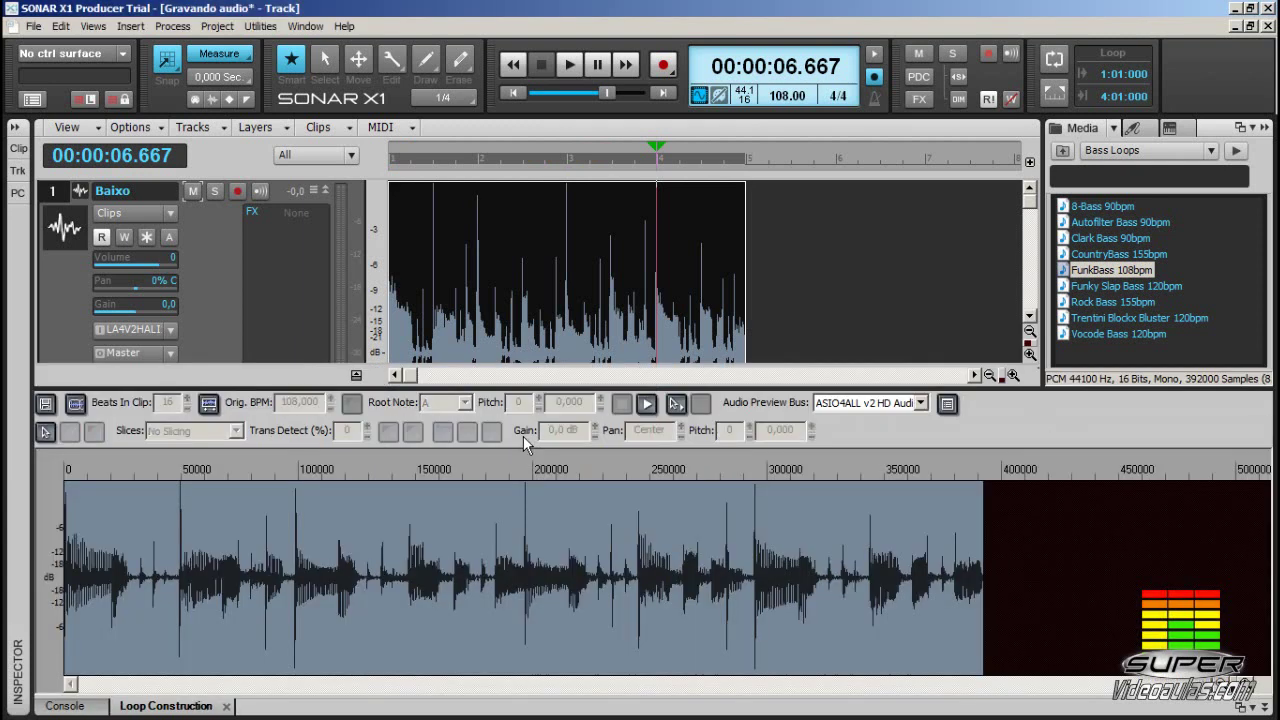
pyautogui.moveTo(461, 388); pyautogui.dragTo(461, 334)
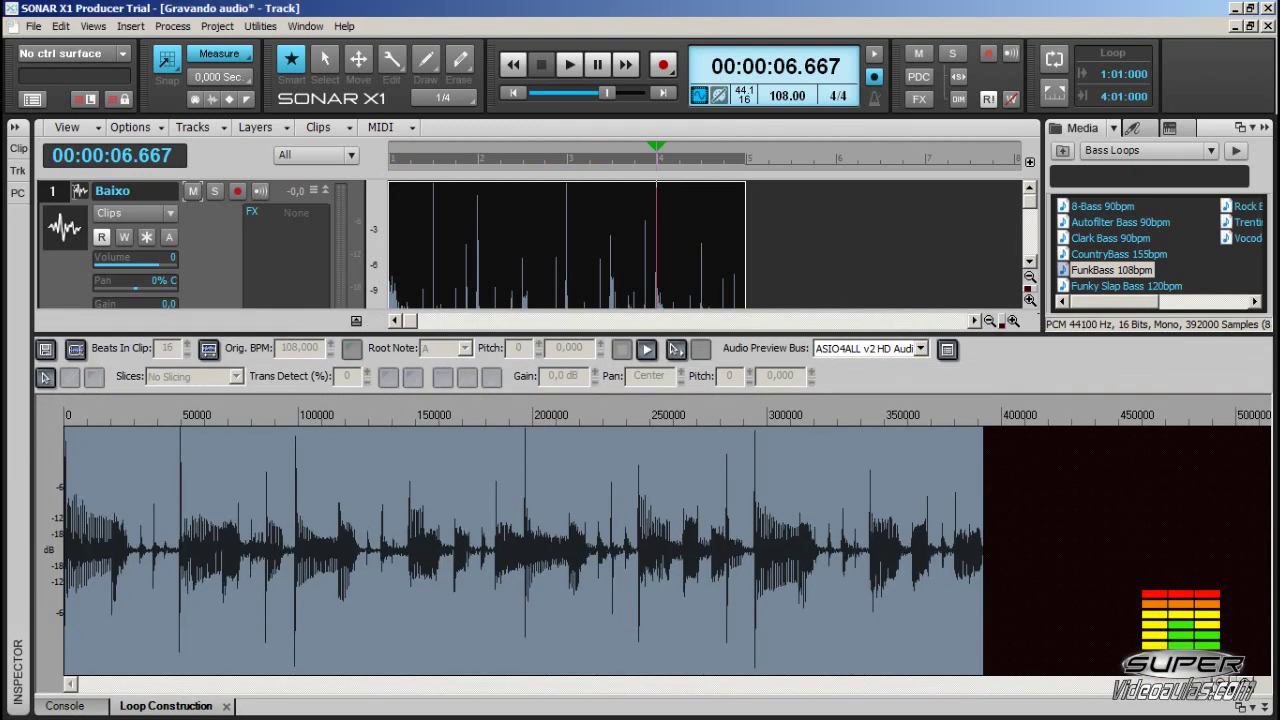
pyautogui.click(75, 348)
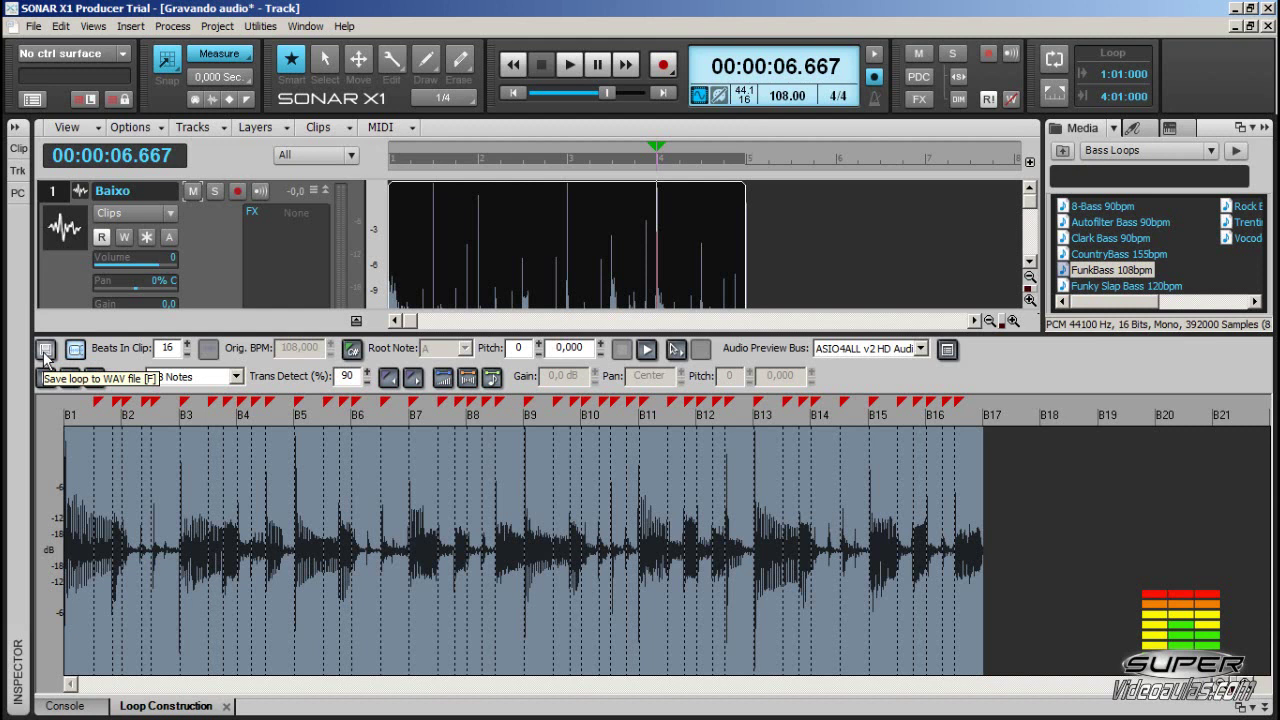
# - Save the loop to the desktop as a Wave file named Groove Bass, replacing the existing file
pyautogui.click(45, 350)
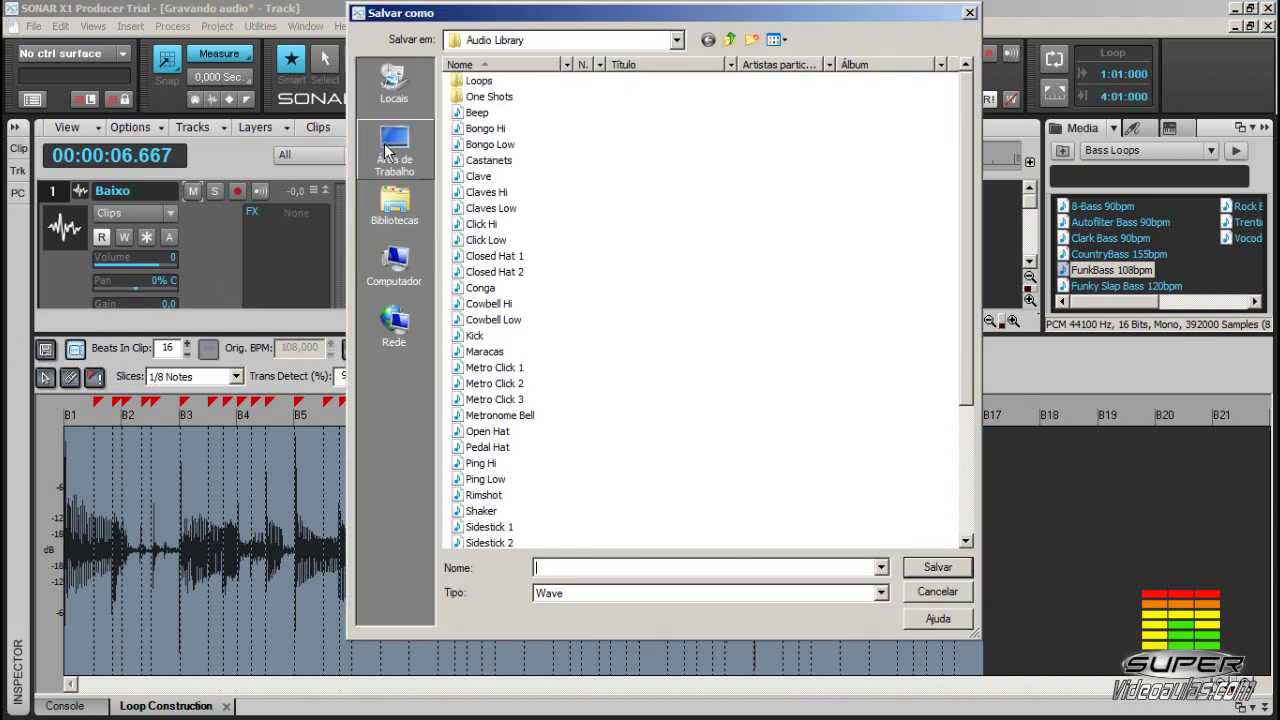
pyautogui.click(393, 150)
pyautogui.click(714, 278)
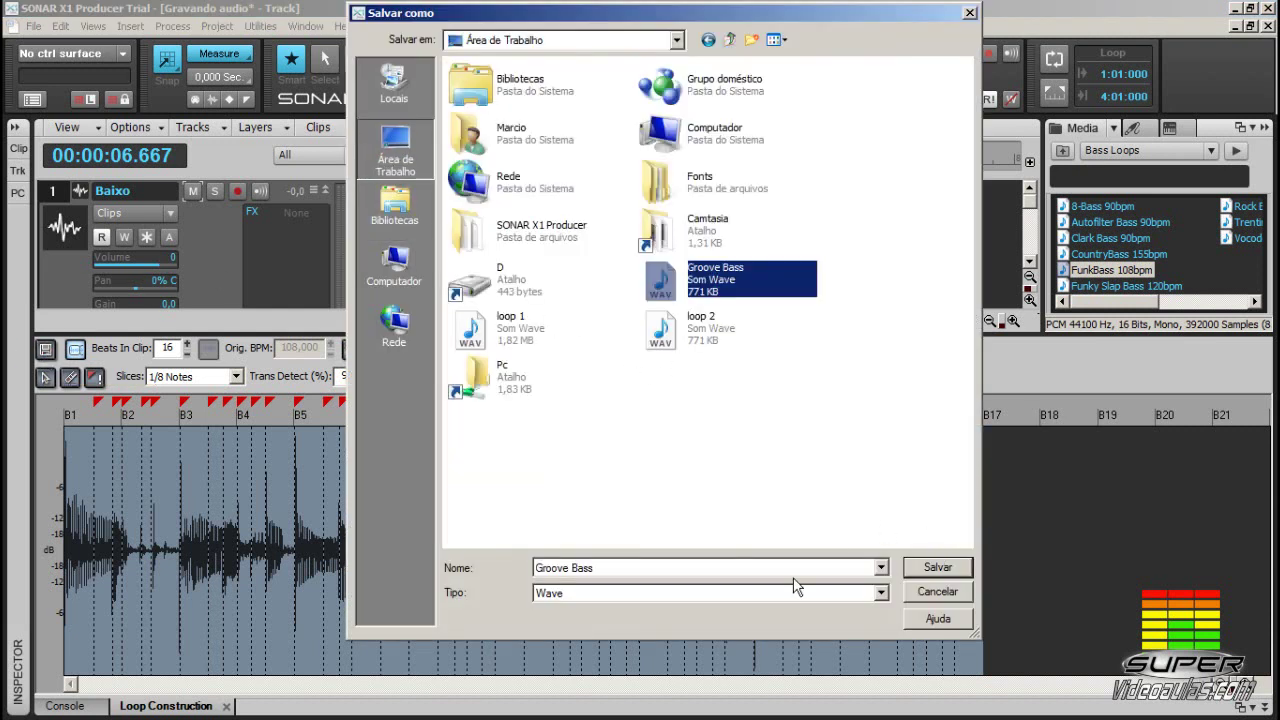
pyautogui.click(670, 568)
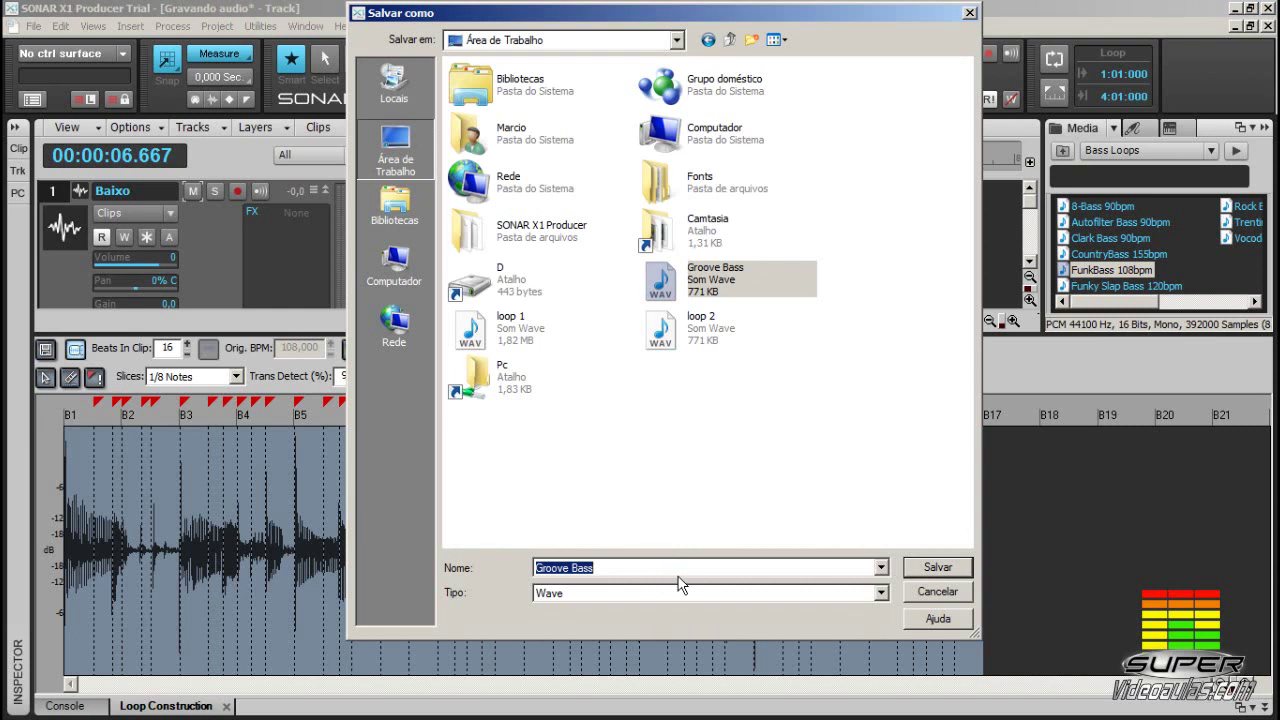
pyautogui.click(676, 571)
pyautogui.press('Return')
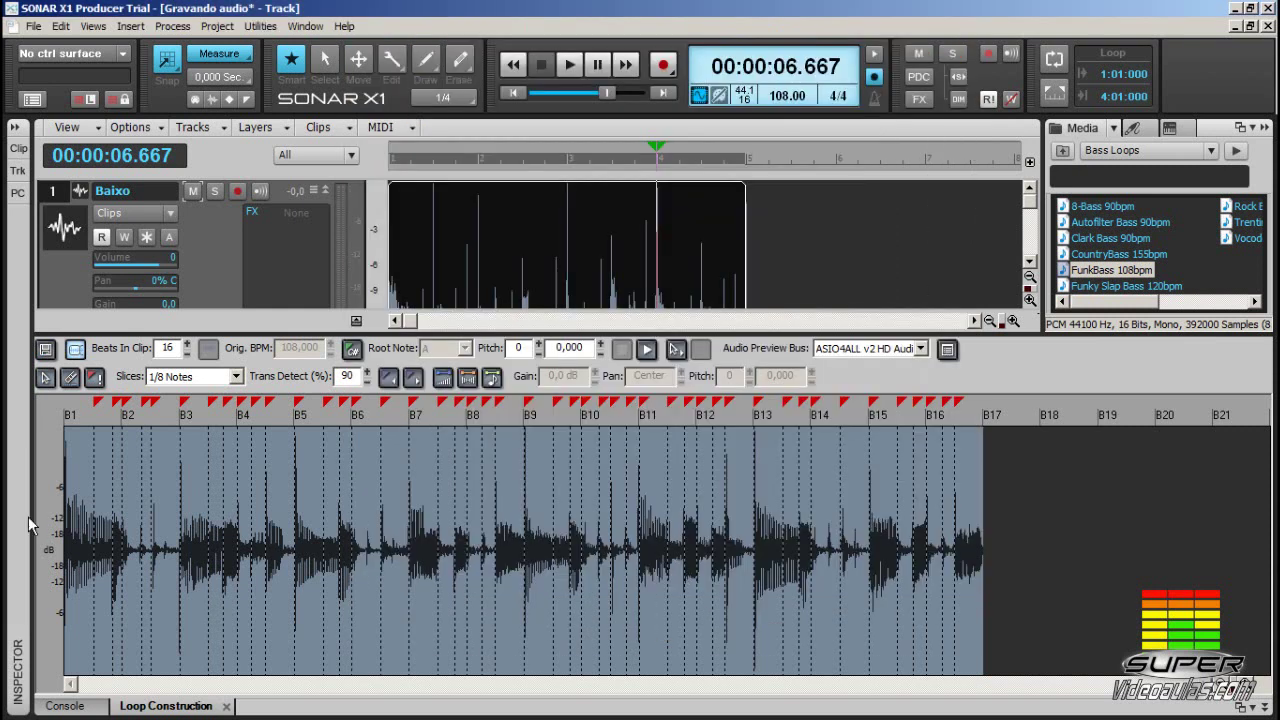
# - Close the Loop Construction view, and shrink the console and the Baixo track to free up track space
pyautogui.click(226, 706)
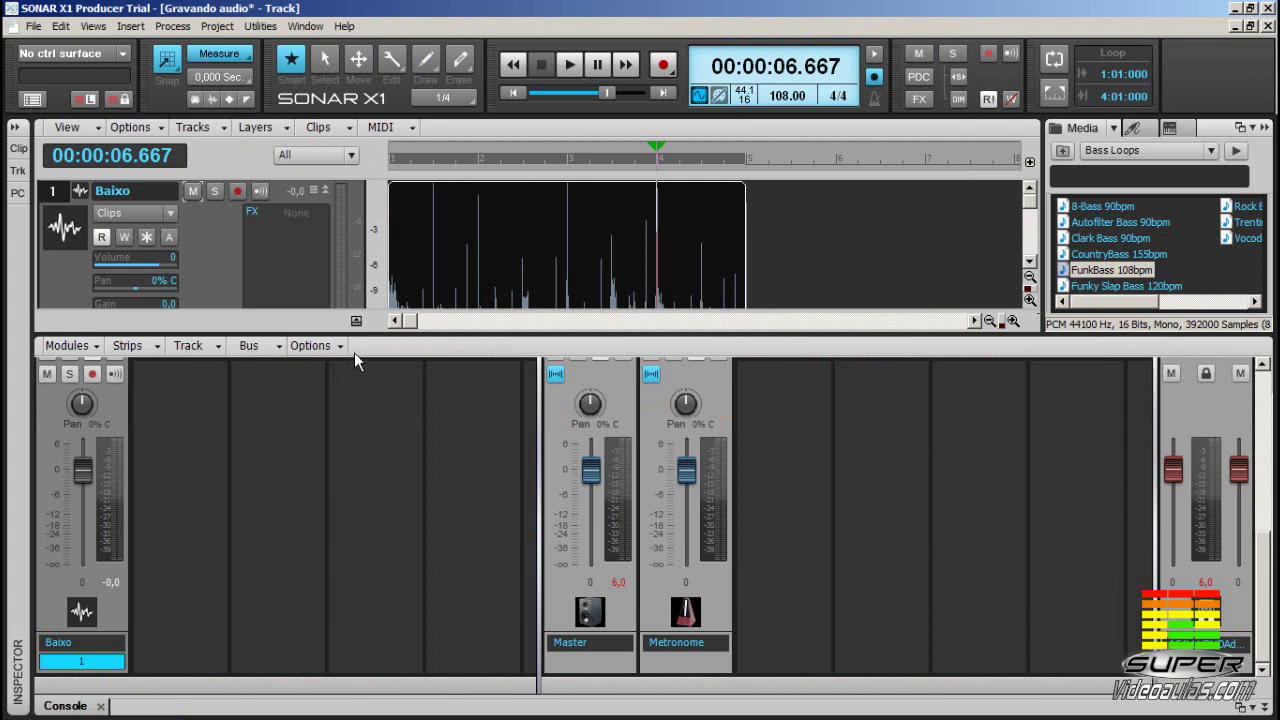
pyautogui.moveTo(375, 335); pyautogui.dragTo(409, 688)
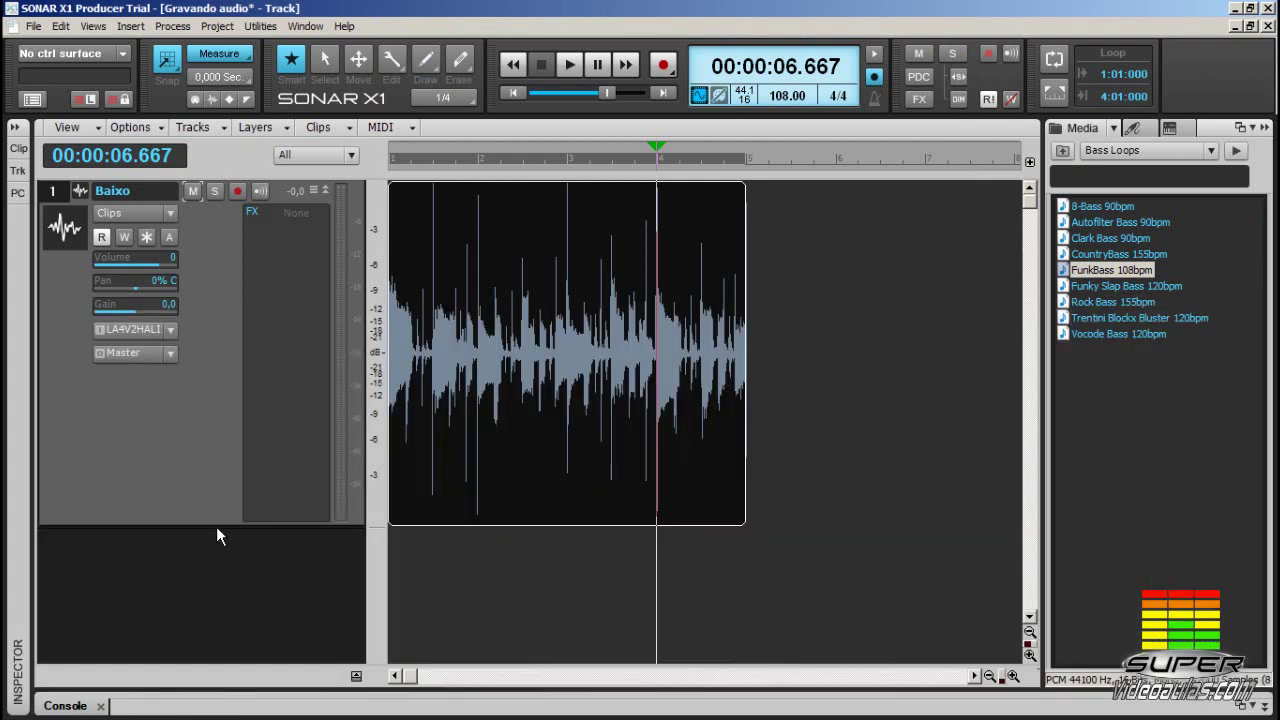
pyautogui.moveTo(216, 524); pyautogui.dragTo(216, 282)
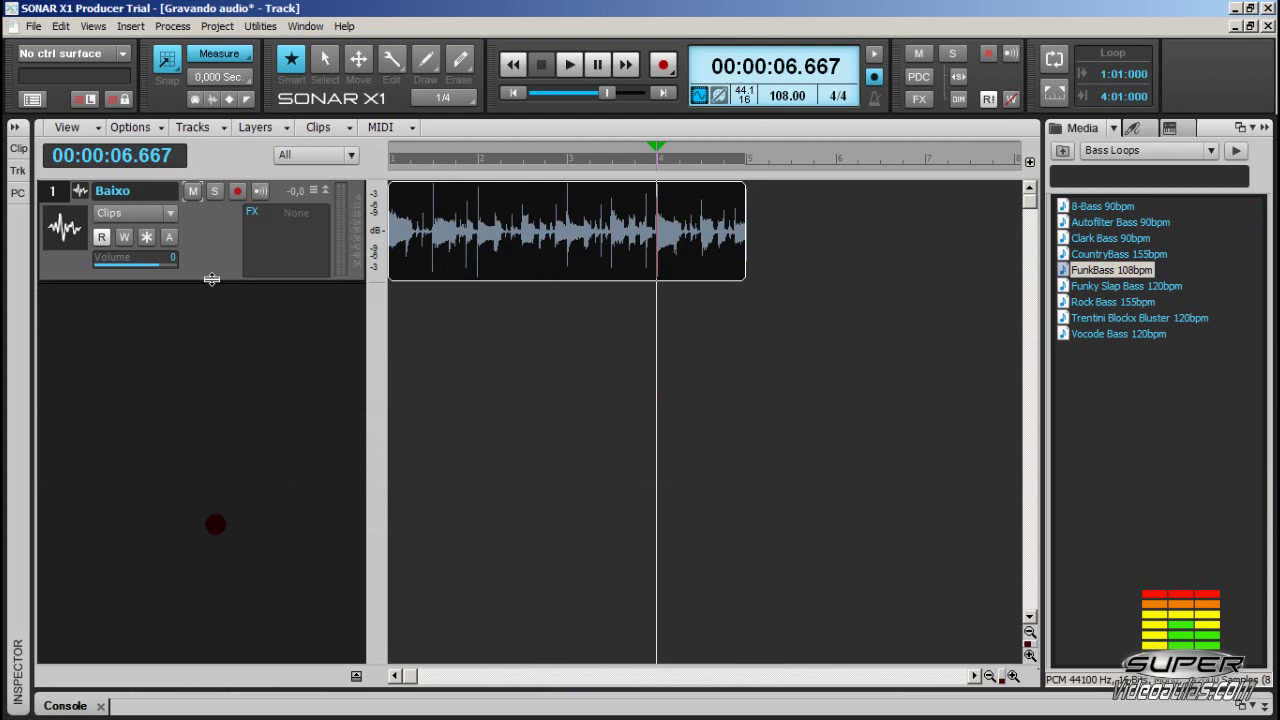
# - Insert a second audio track and place the saved bass loop at its start
pyautogui.rightClick(162, 381)
pyautogui.click(205, 419)
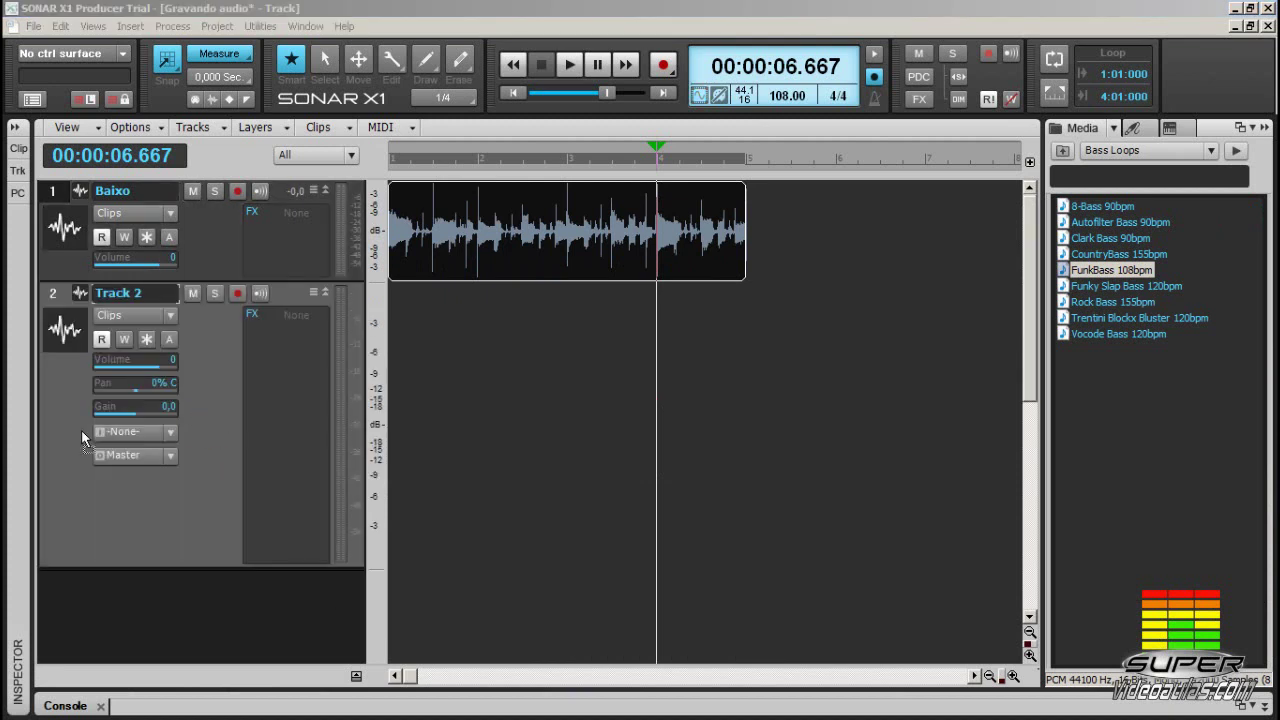
pyautogui.moveTo(446, 404); pyautogui.dragTo(446, 404)
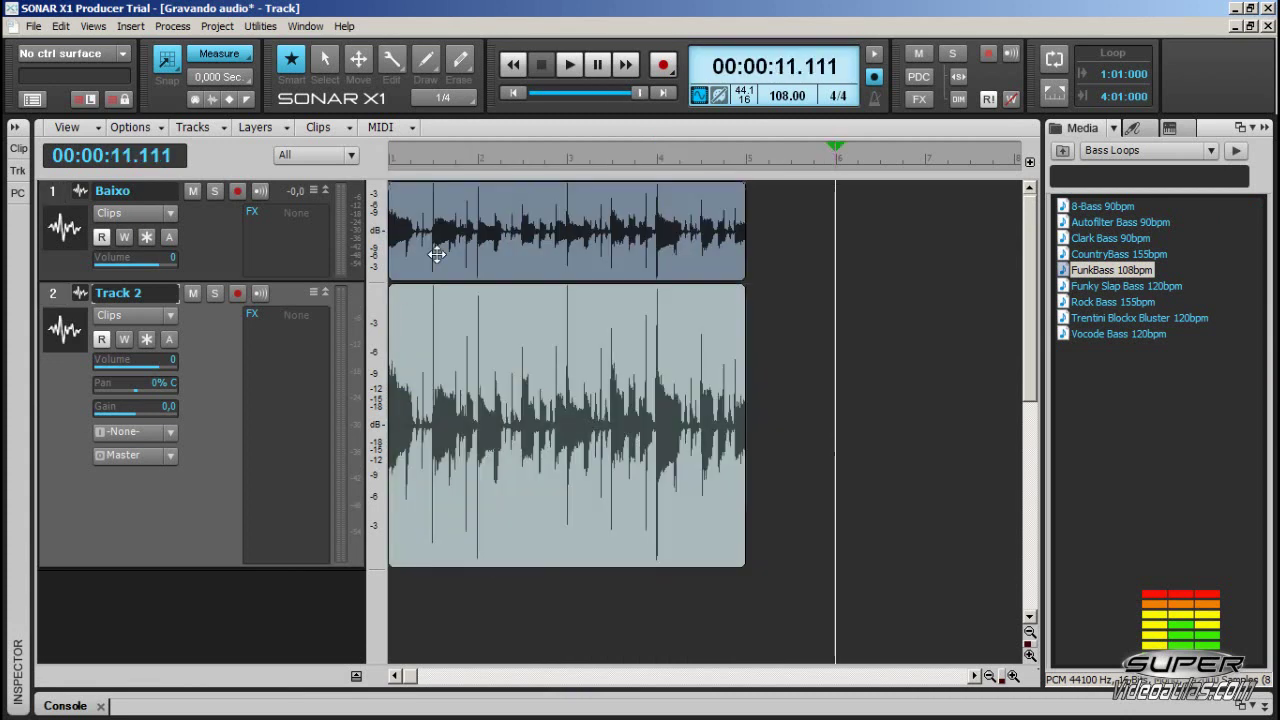
# - Solo Track 2 and play a few seconds of it from the start of the project
pyautogui.click(215, 293)
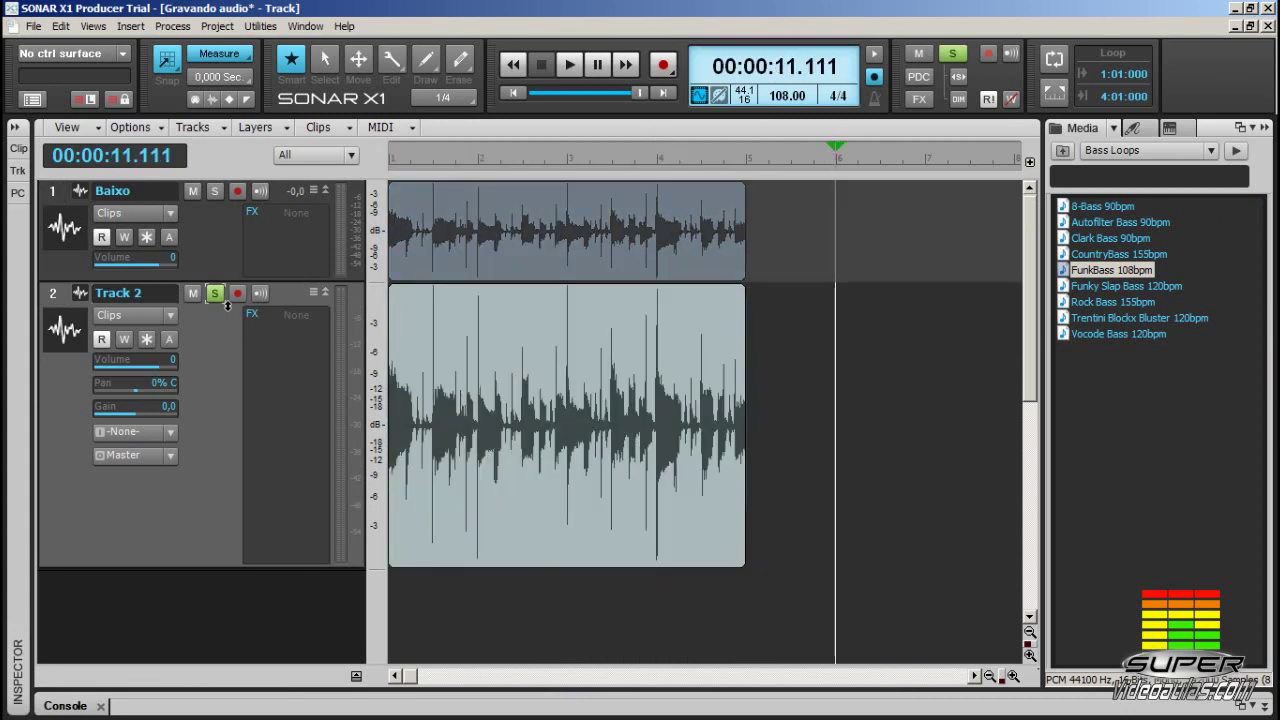
pyautogui.hotkey('ctrl', 'Home')
pyautogui.press('space')
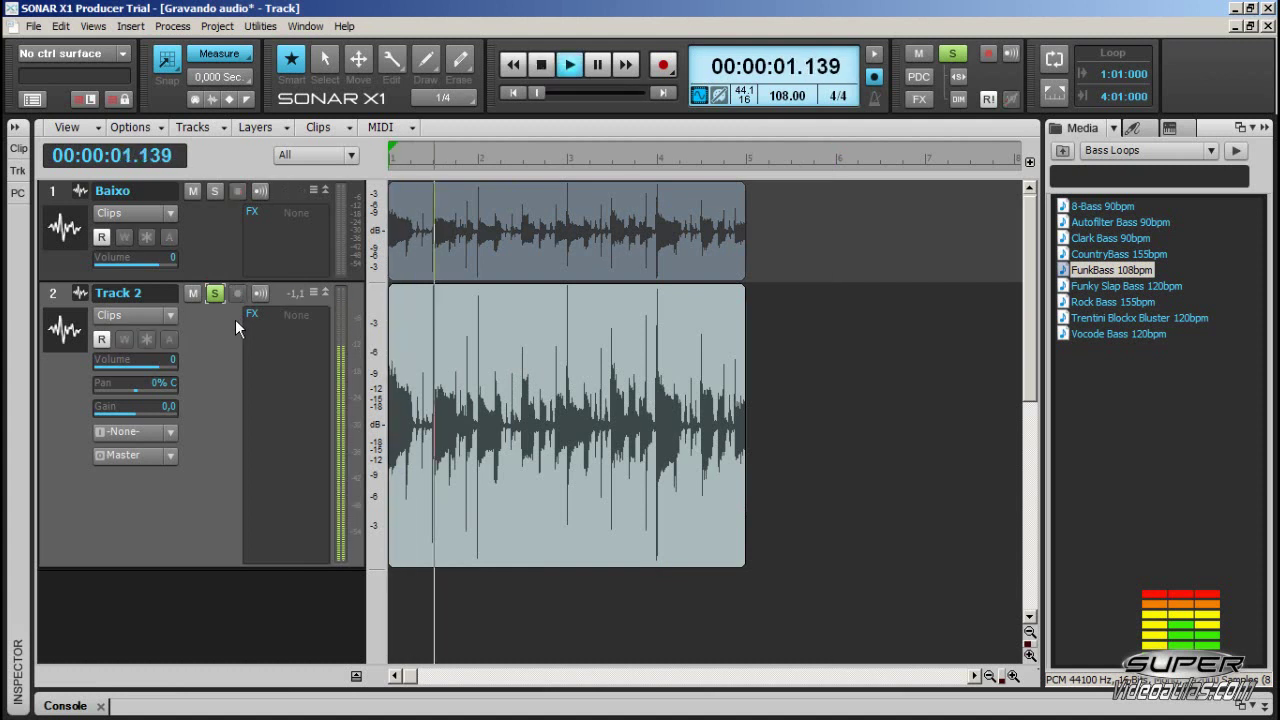
pyautogui.press('space')
# - Delete the original Baixo track
pyautogui.click(210, 237)
pyautogui.rightClick(210, 244)
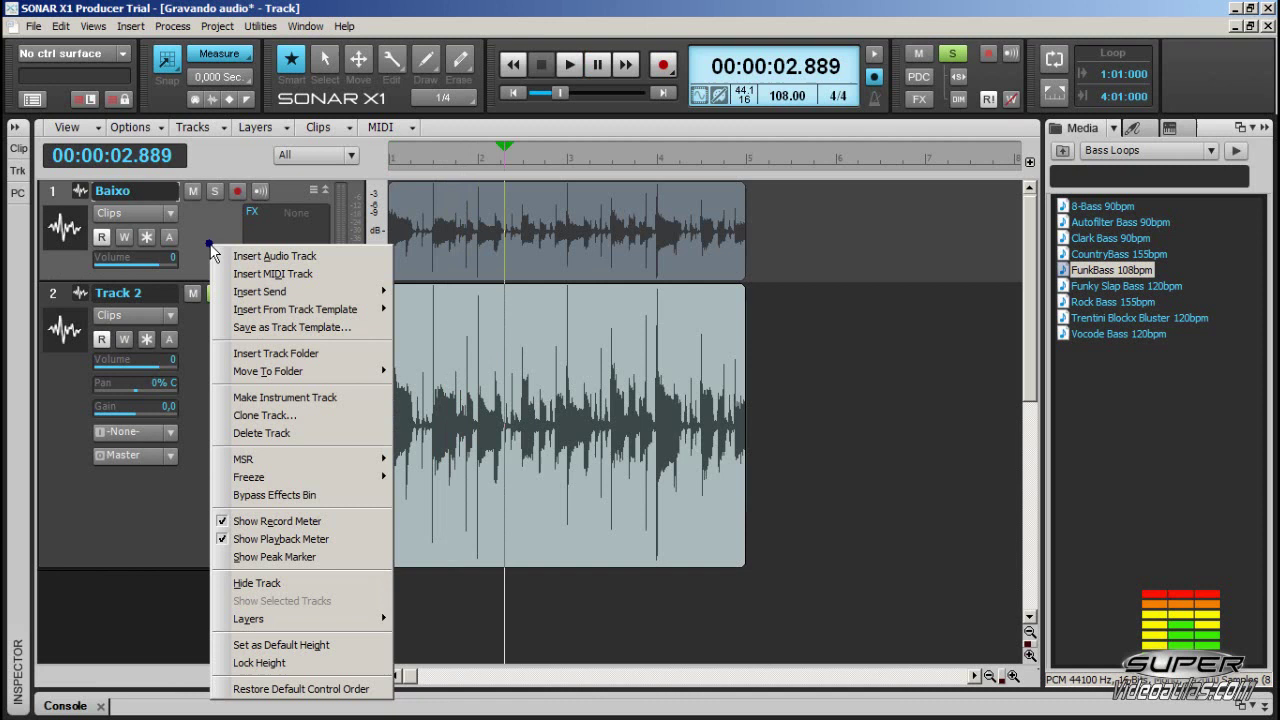
pyautogui.click(276, 431)
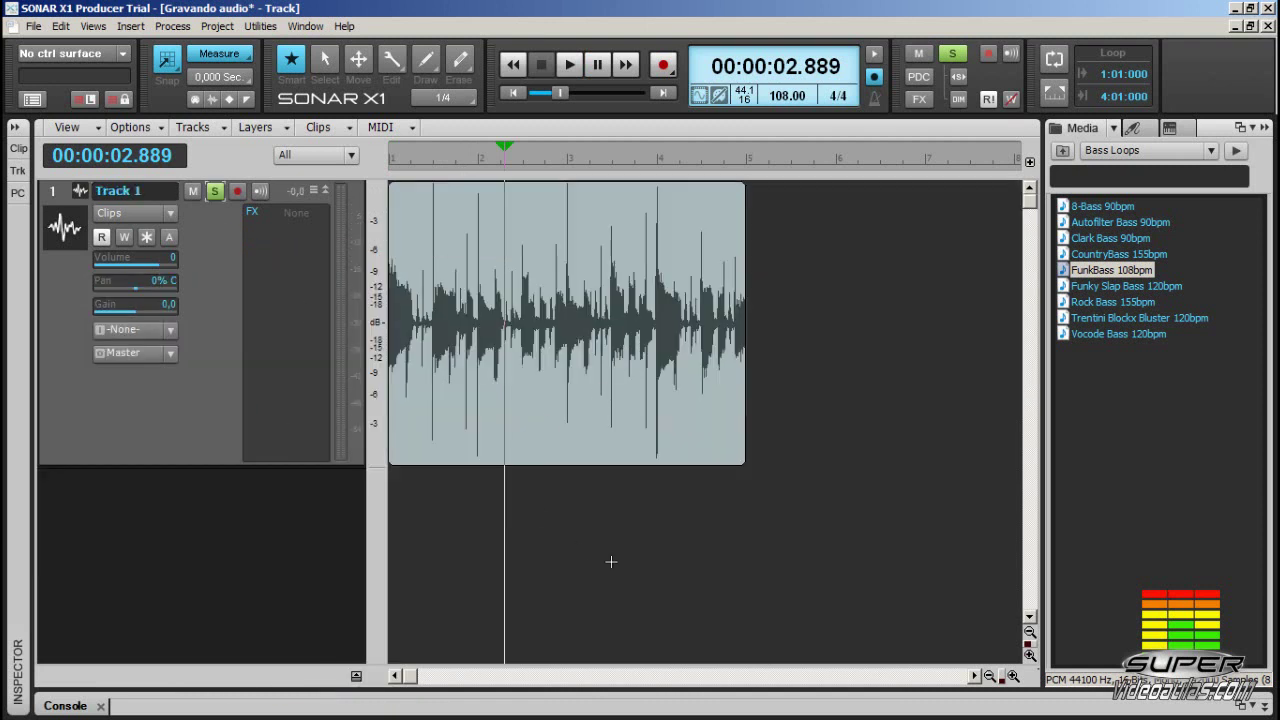
pyautogui.click(610, 561)
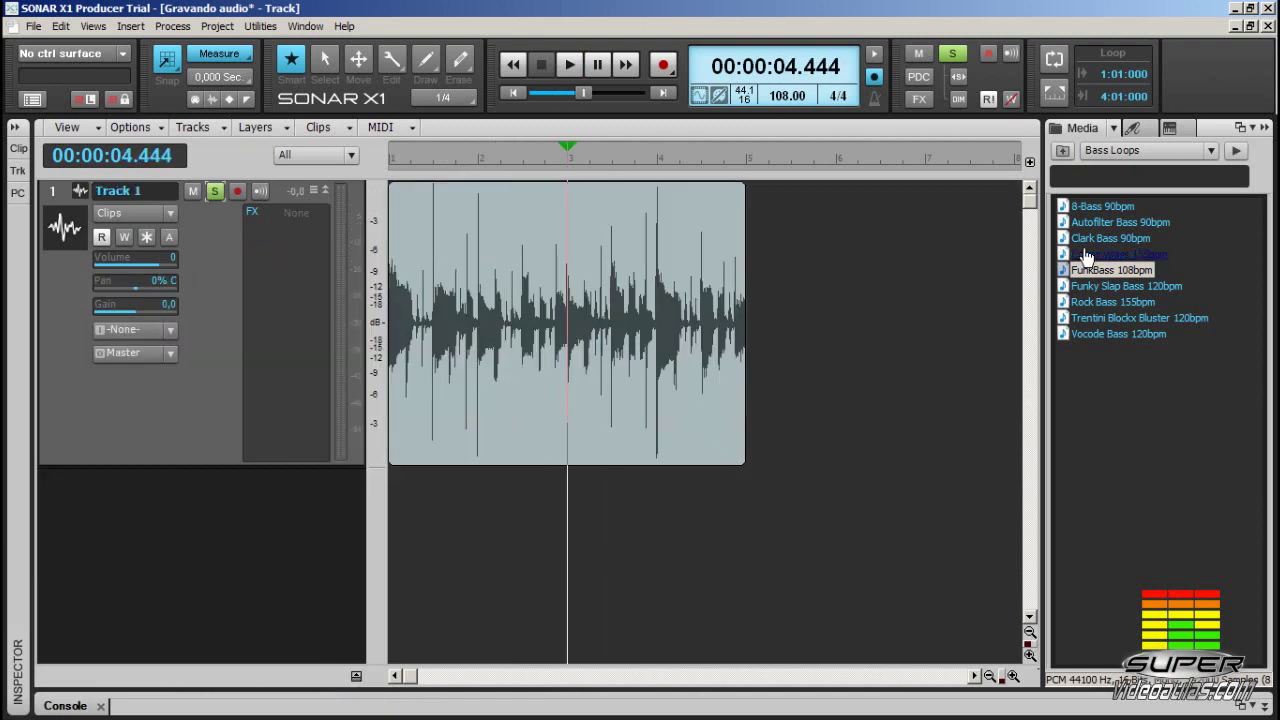
# - Hide the media browser and extend the looped bass clip on Track 1 to measure 25
pyautogui.press('b')
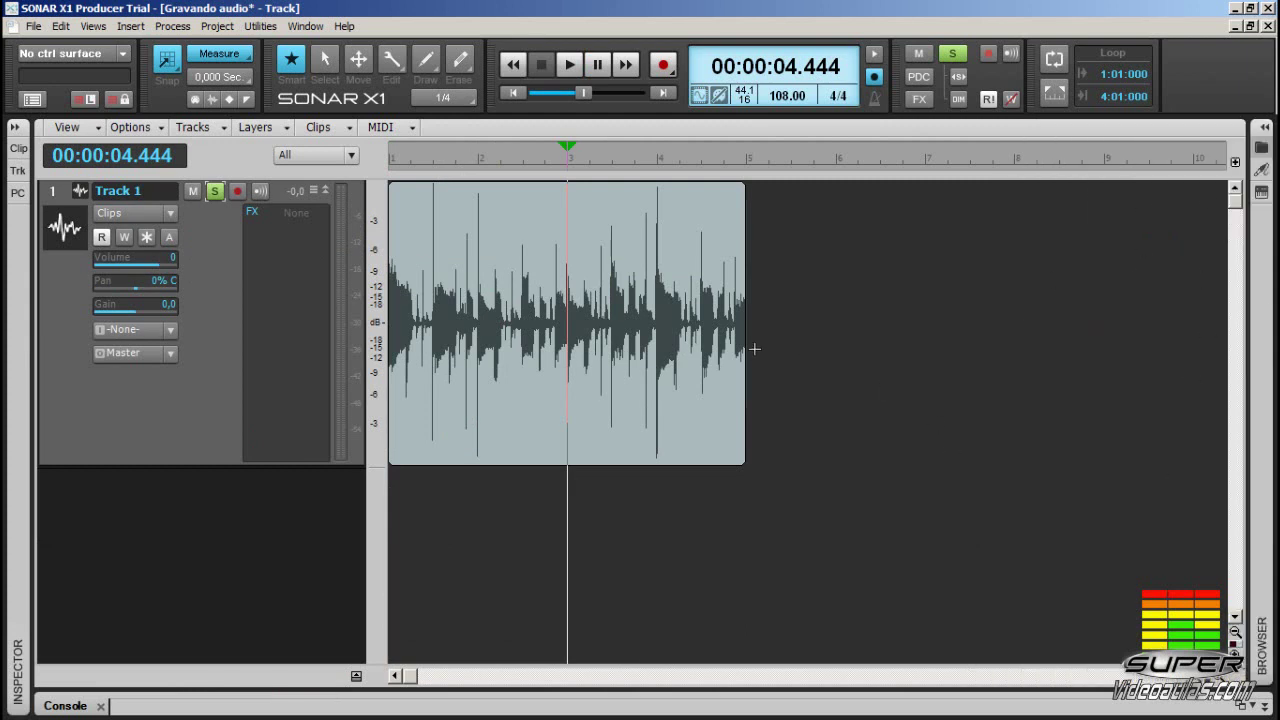
pyautogui.moveTo(745, 358); pyautogui.dragTo(1162, 358)
pyautogui.scroll(-4, 1162, 358)
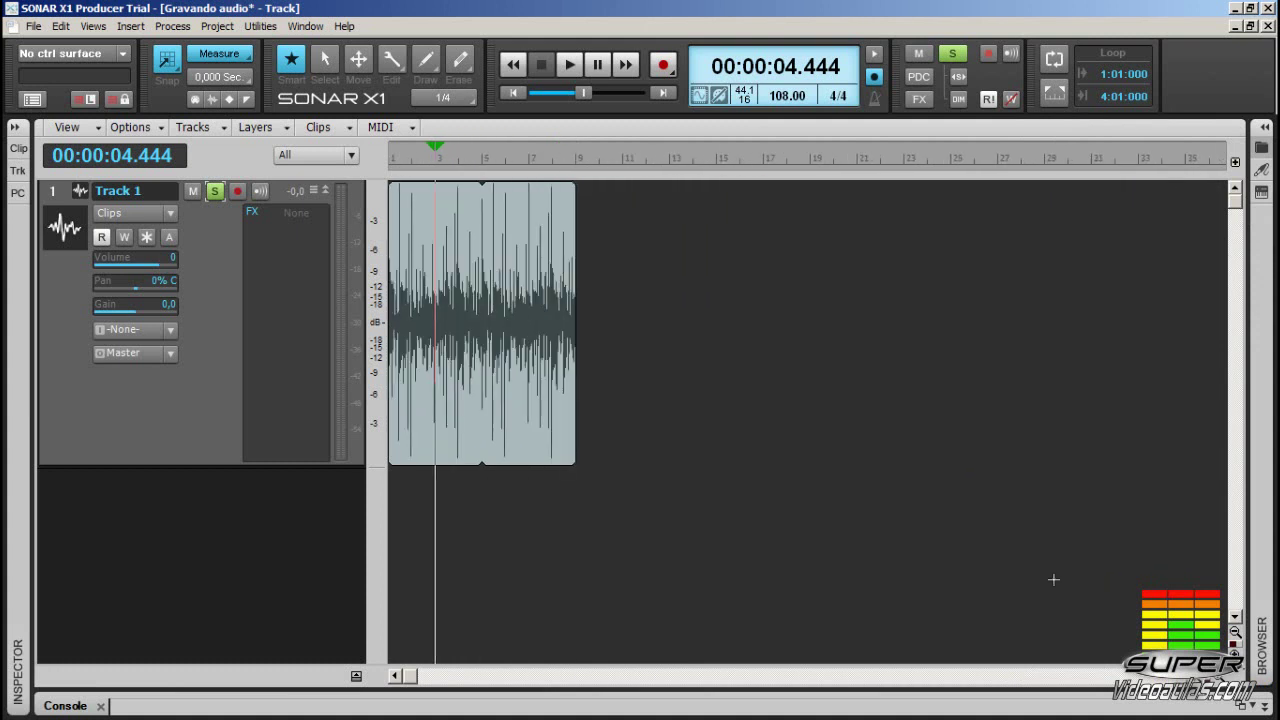
pyautogui.moveTo(573, 346); pyautogui.dragTo(947, 331)
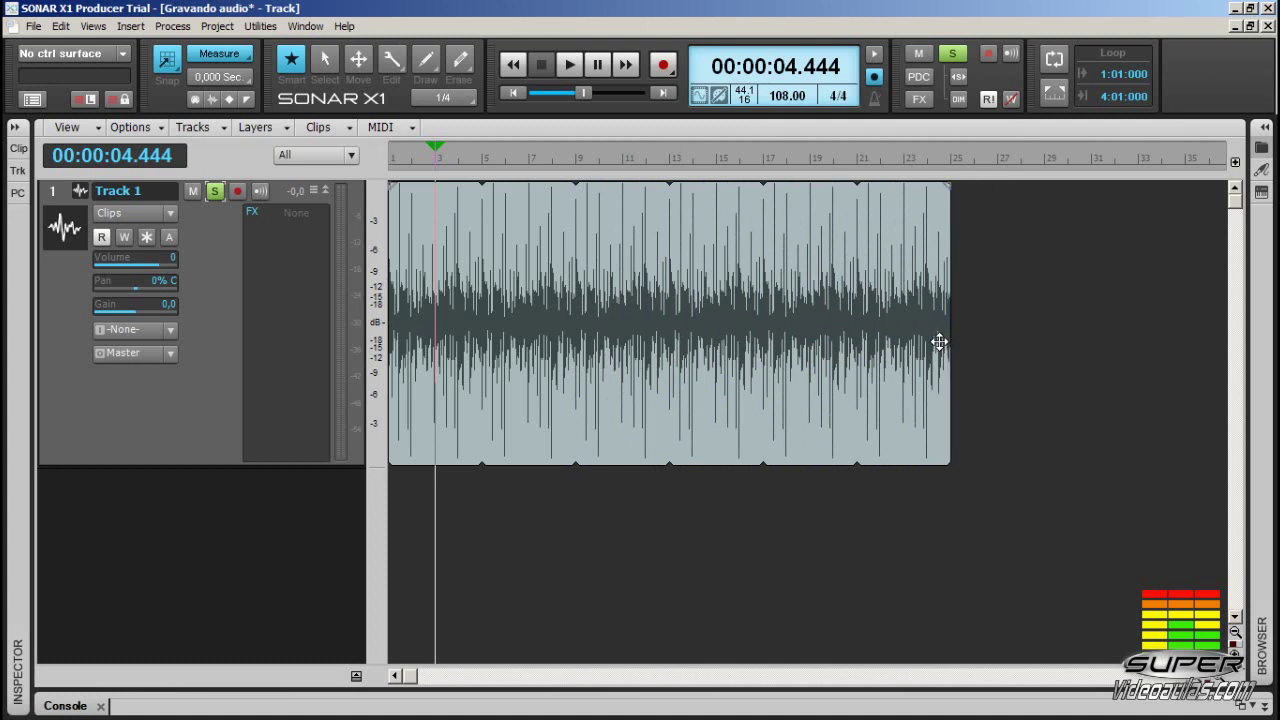
# - Play the extended loop from the start and slightly reduce Track 1's height
pyautogui.press('w')
pyautogui.press('space')
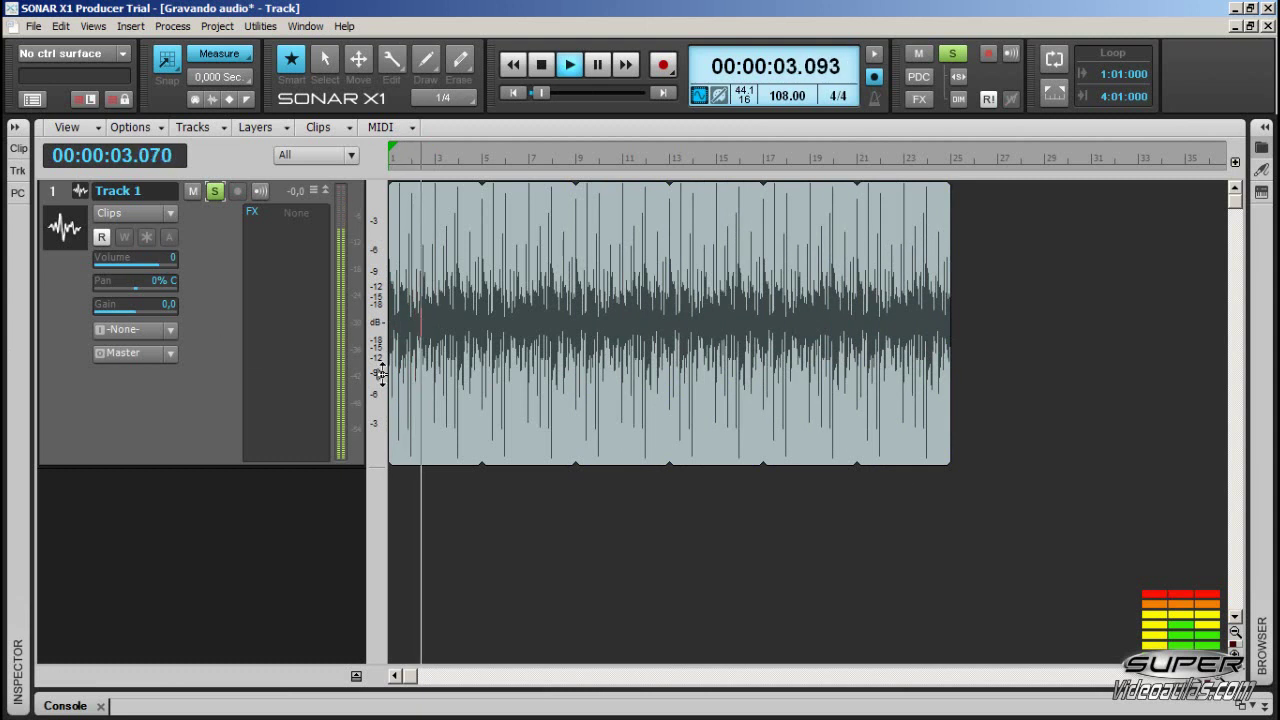
pyautogui.moveTo(234, 464); pyautogui.dragTo(234, 419)
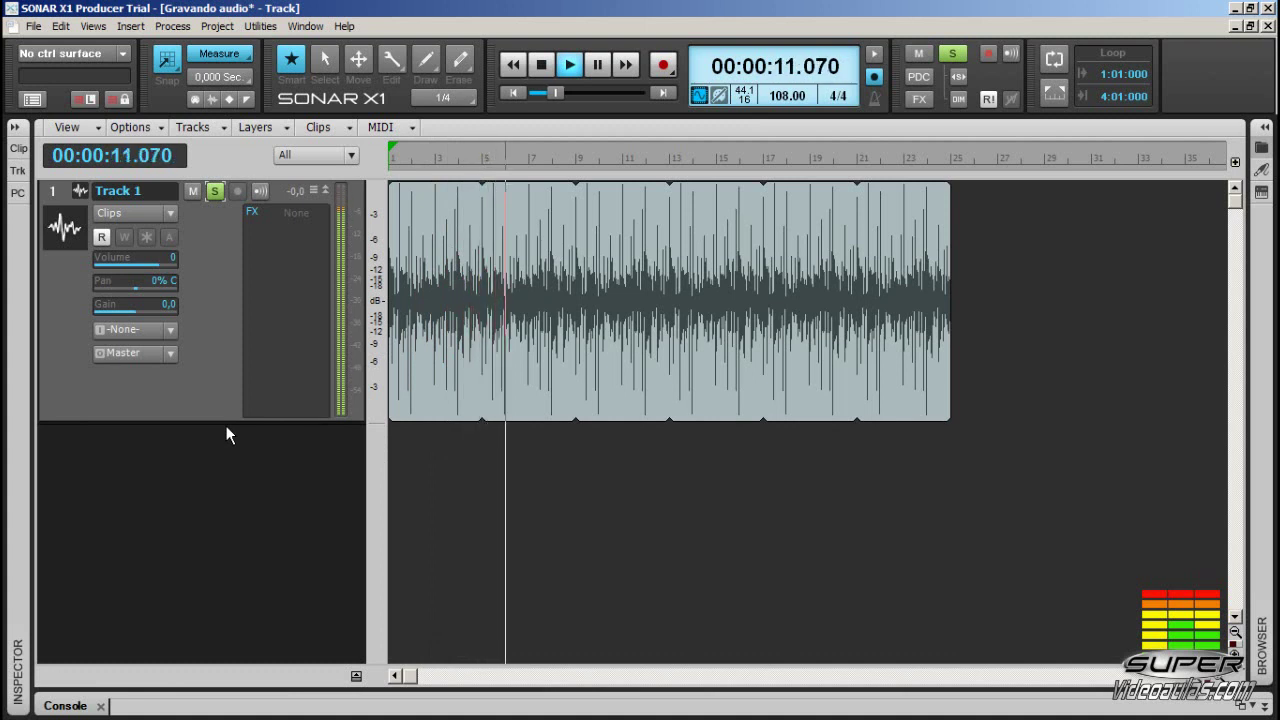
# - Stop playback, set the project tempo to 130 BPM and play the looped bass clip from the start
pyautogui.press('space')
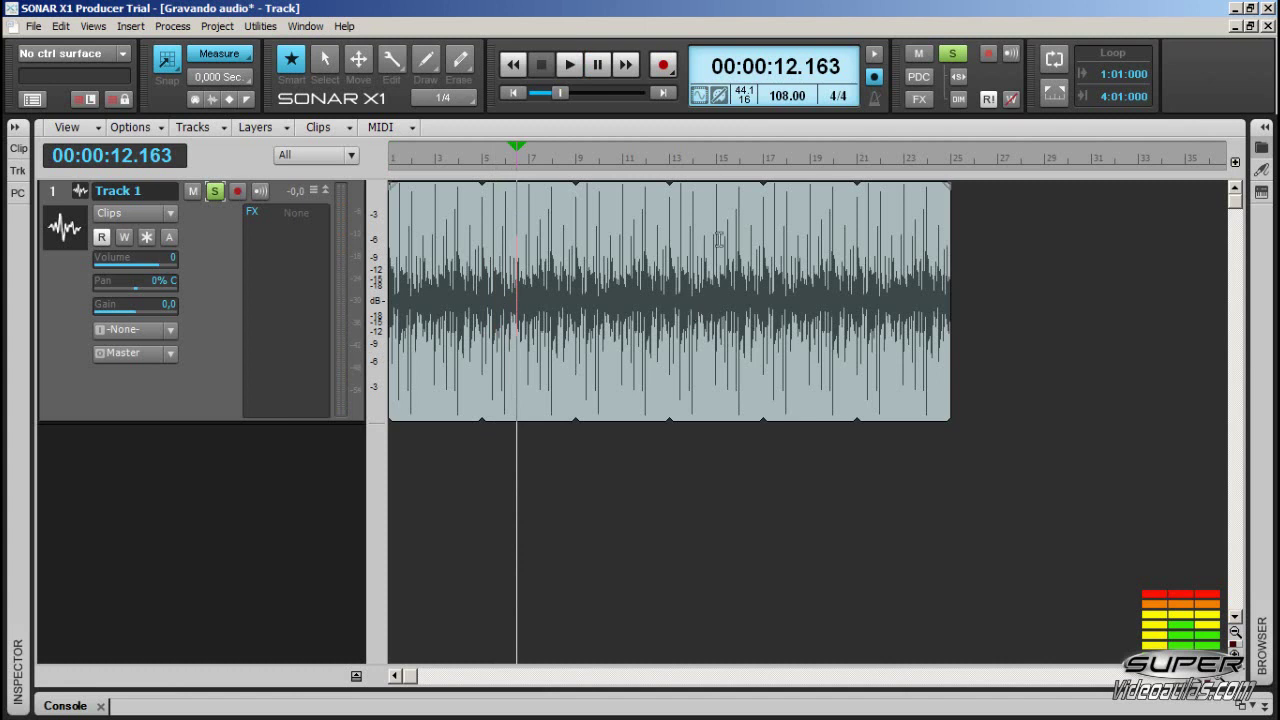
pyautogui.click(790, 96)
pyautogui.press('BackSpace')
pyautogui.write('130')
pyautogui.press('Return')
pyautogui.press('space')
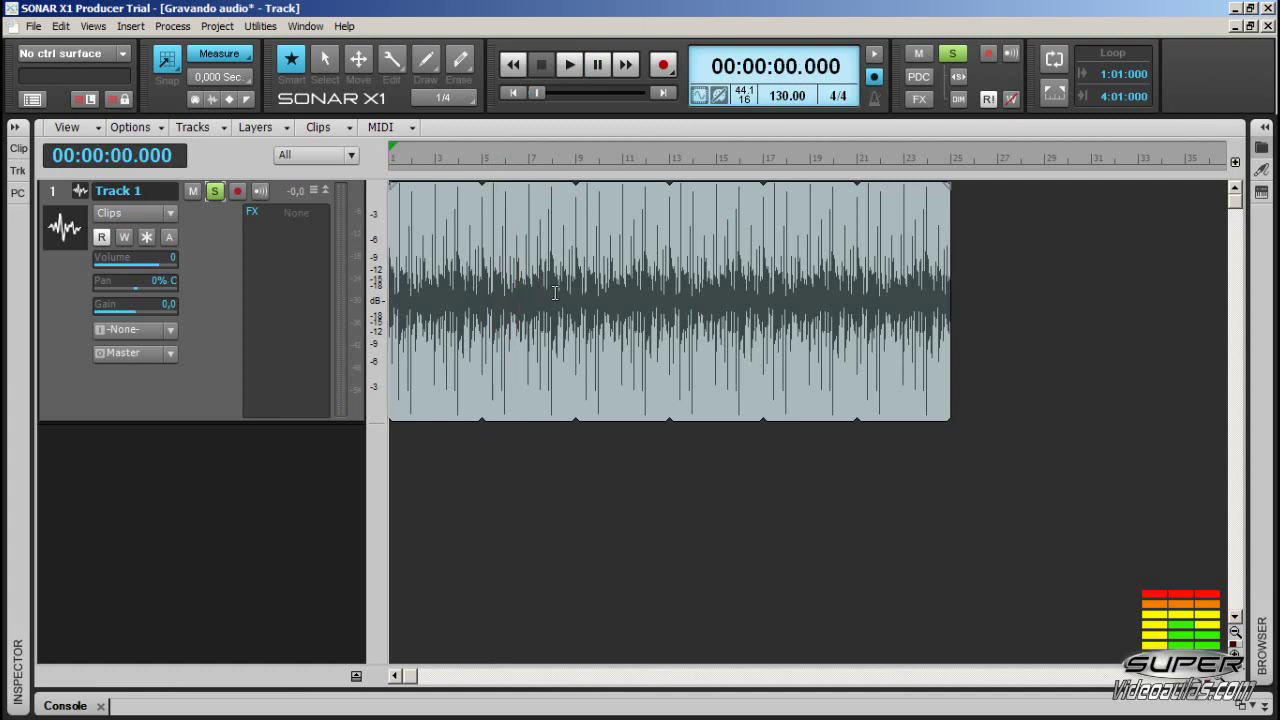
pyautogui.press('space')
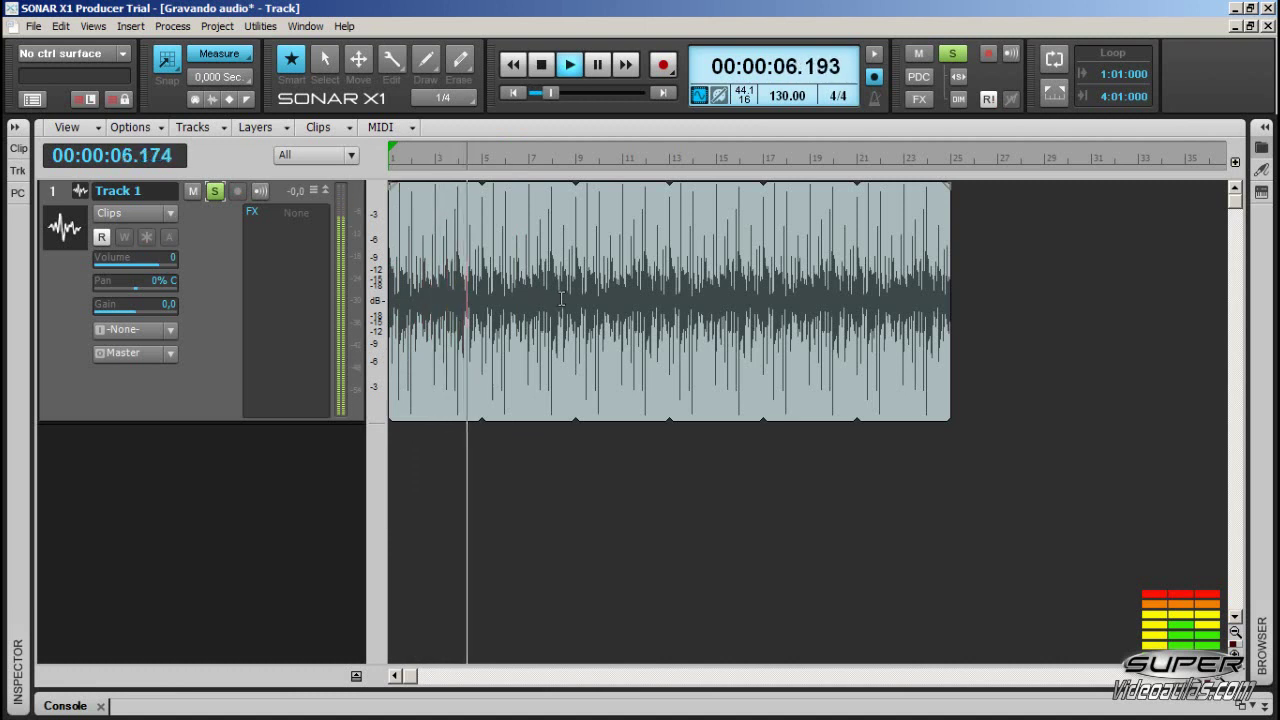
pyautogui.press('space')
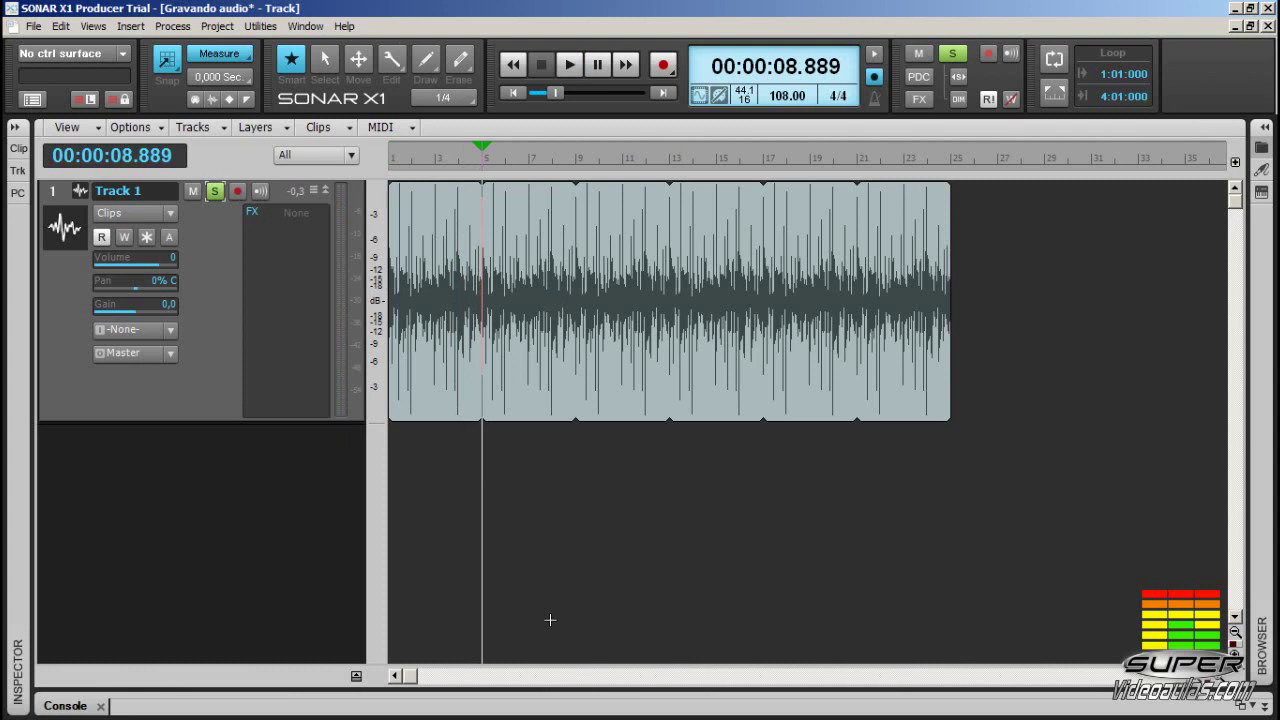
# - Make the bass loop follow the project pitch with root note B and briefly play it from measure 3
pyautogui.doubleClick(456, 388)
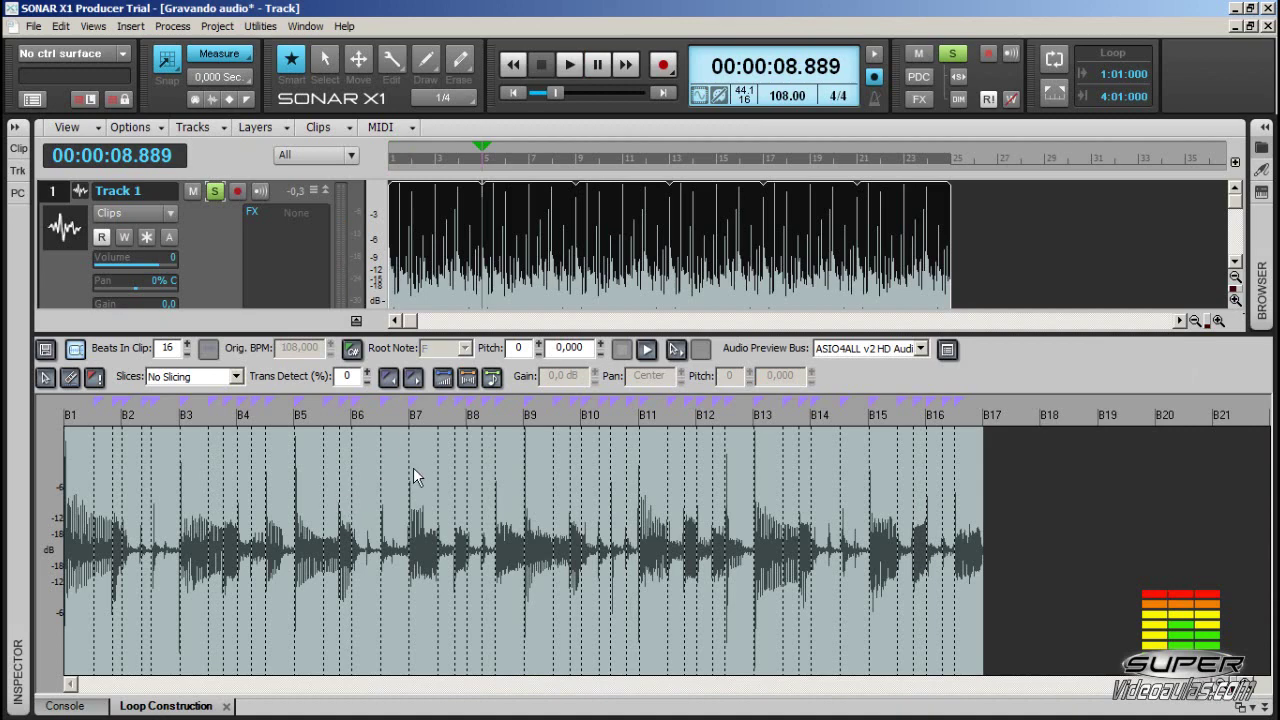
pyautogui.click(351, 349)
pyautogui.click(464, 348)
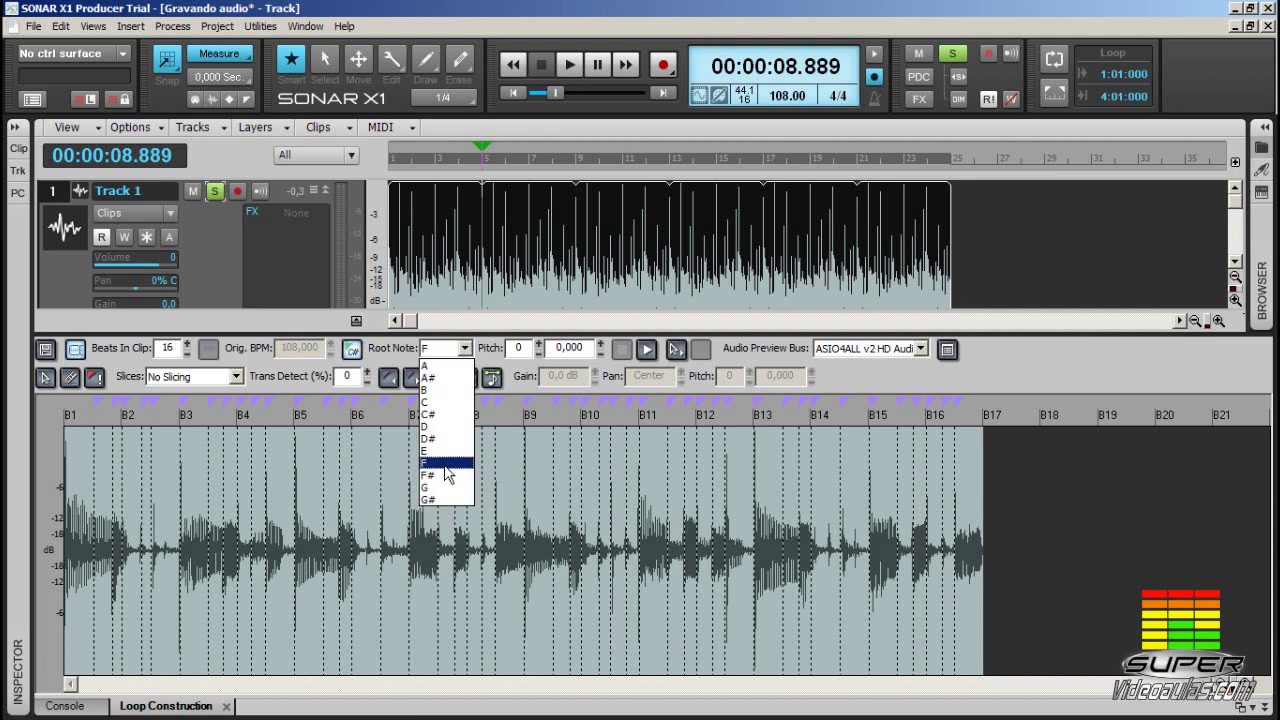
pyautogui.click(448, 389)
pyautogui.click(427, 268)
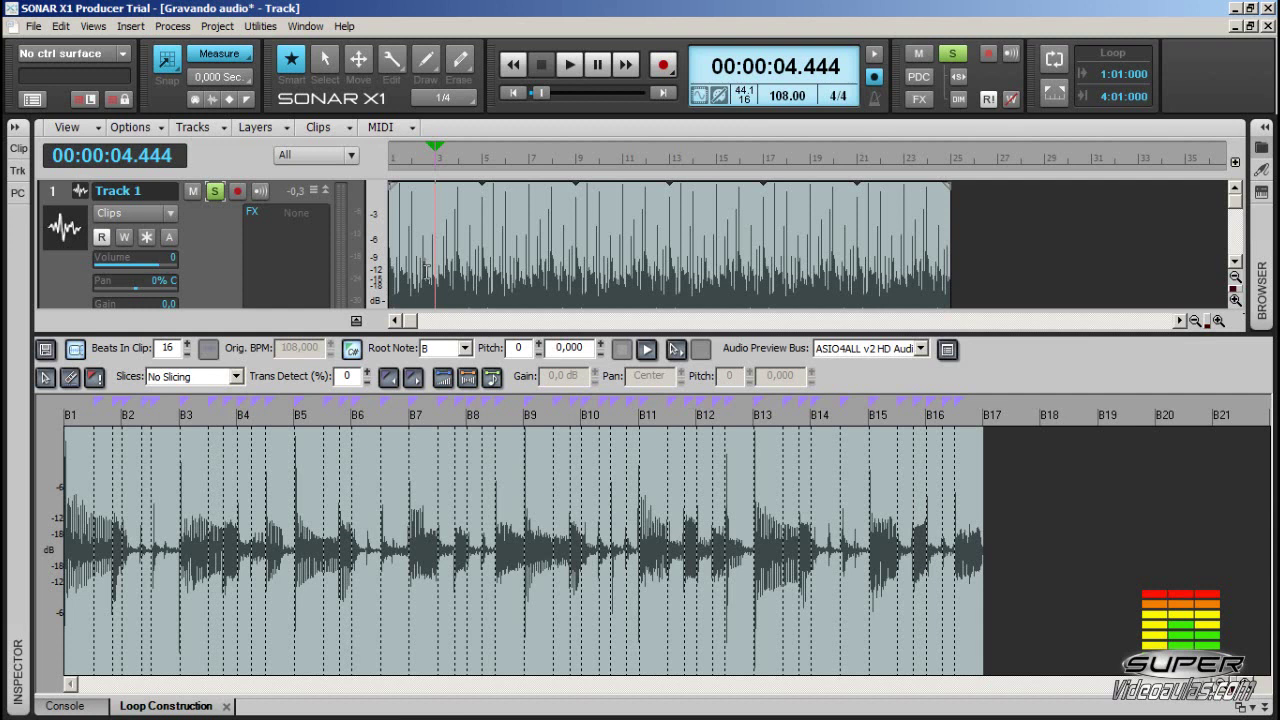
pyautogui.press('space')
pyautogui.press('space')
# - Set the loop's root note to C and play a short passage of it
pyautogui.click(465, 348)
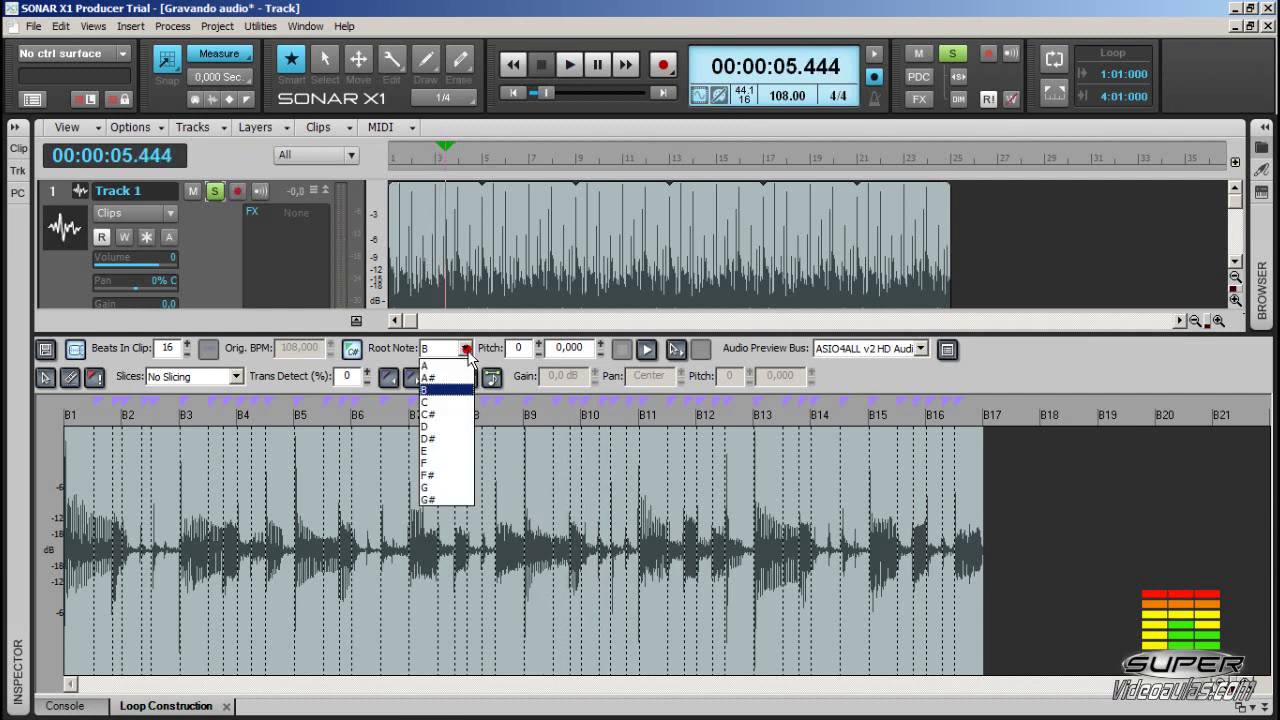
pyautogui.click(470, 401)
pyautogui.press('space')
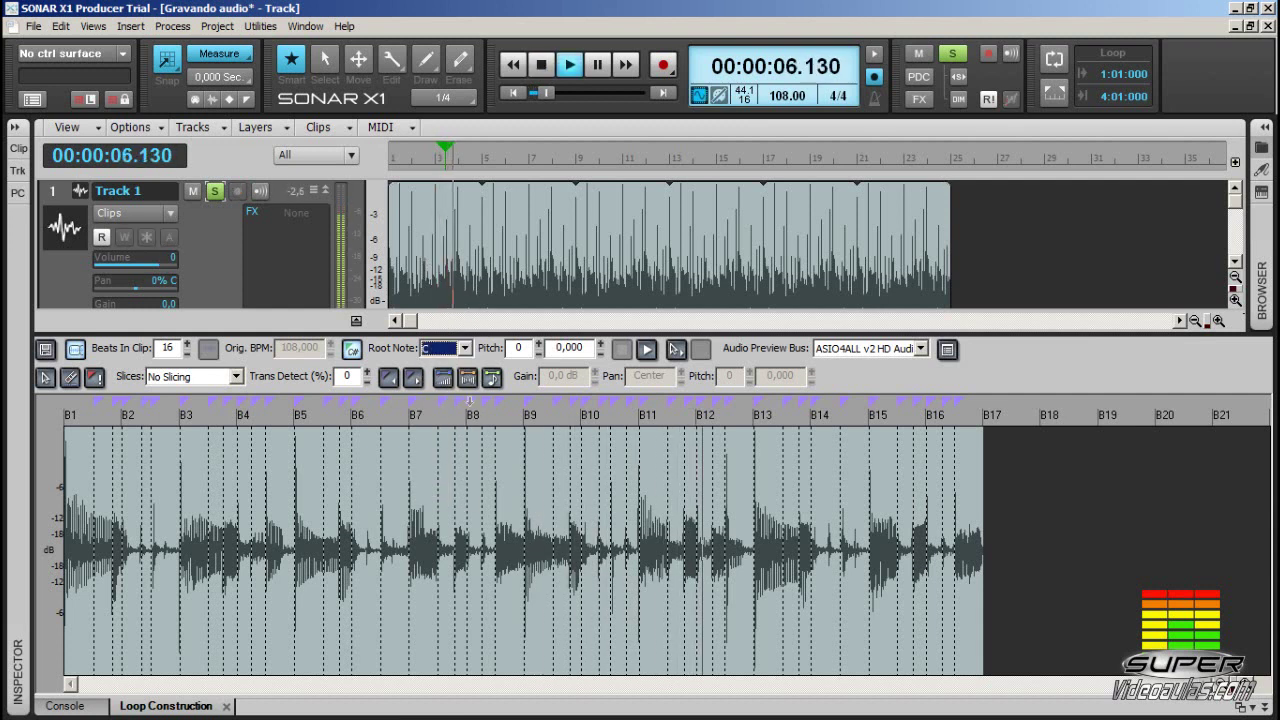
pyautogui.press('space')
# - Change the loop's root note to C# and listen to a short passage
pyautogui.click(465, 348)
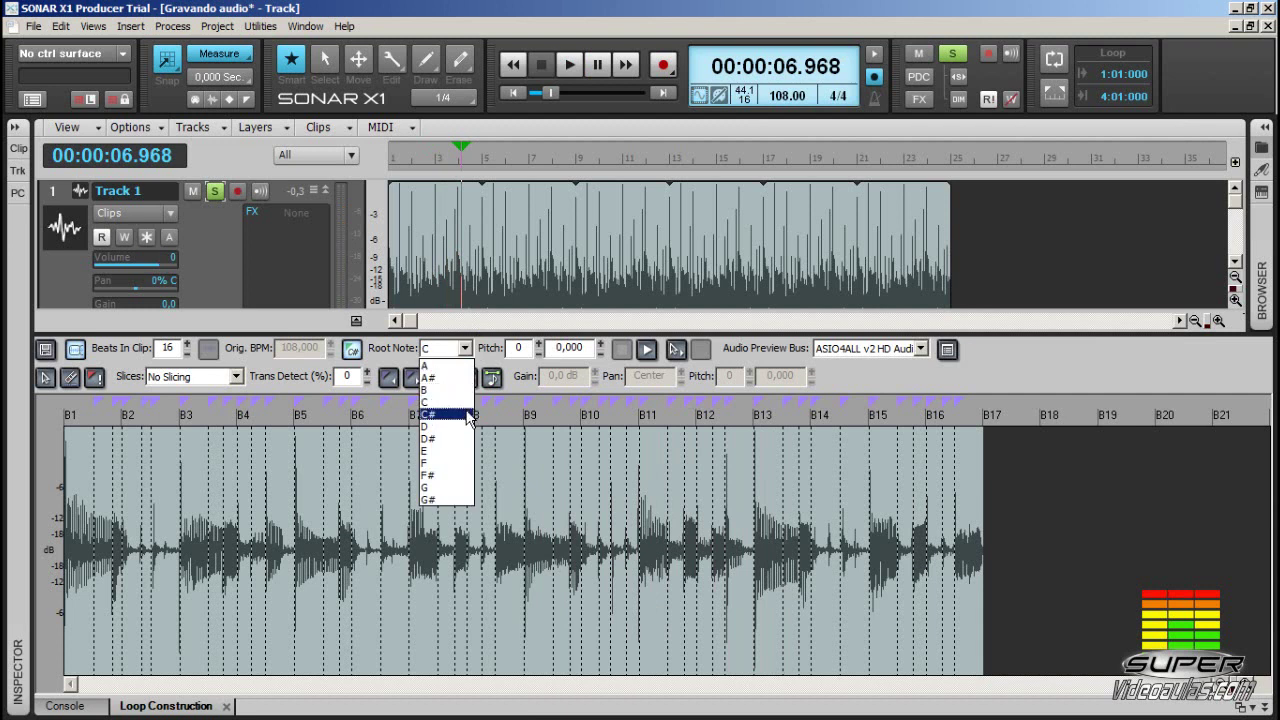
pyautogui.click(467, 414)
pyautogui.press('space')
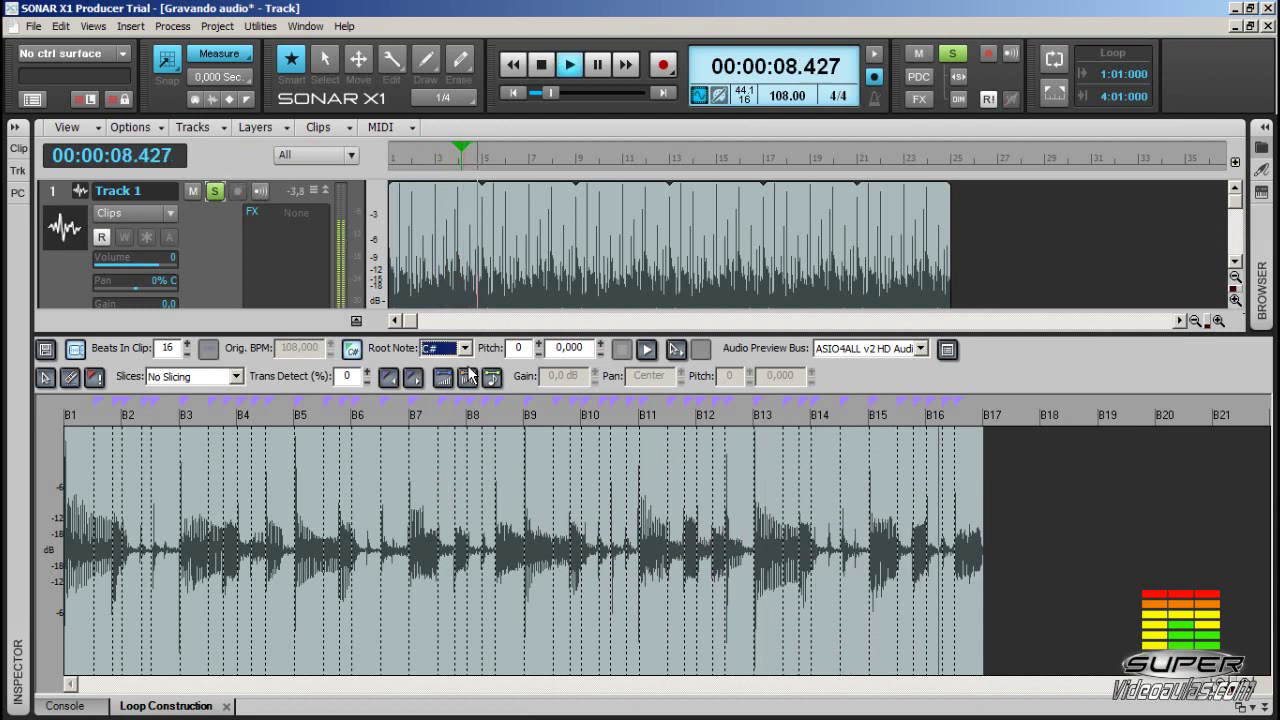
pyautogui.press('space')
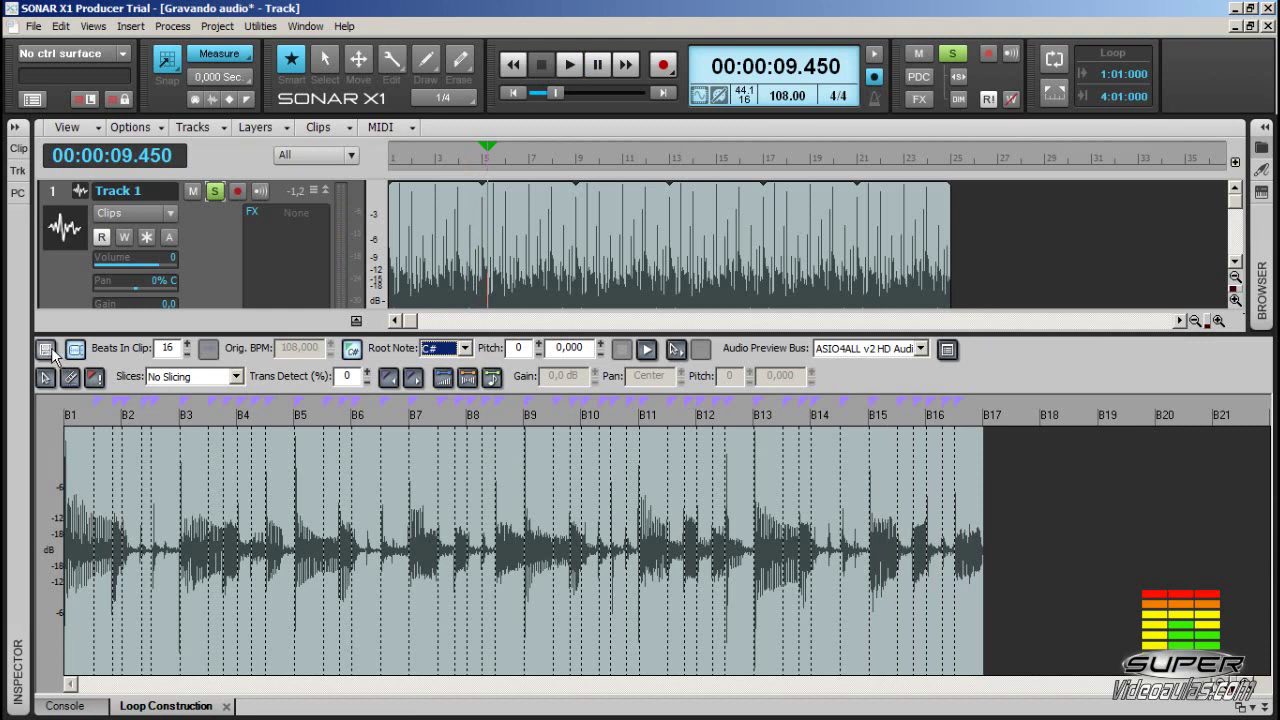
# - Set the loop's root note to B, move the playhead to measure 4 and show the default groove clip pitch choices
pyautogui.click(351, 349)
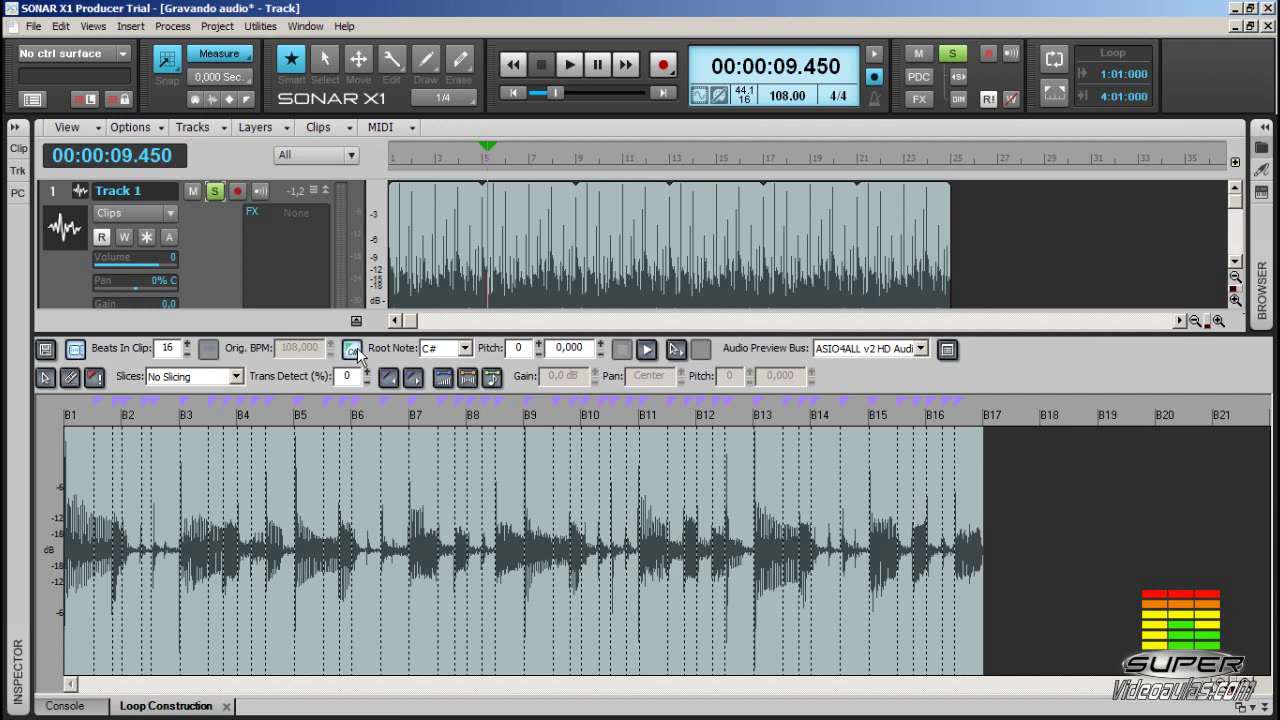
pyautogui.click(466, 349)
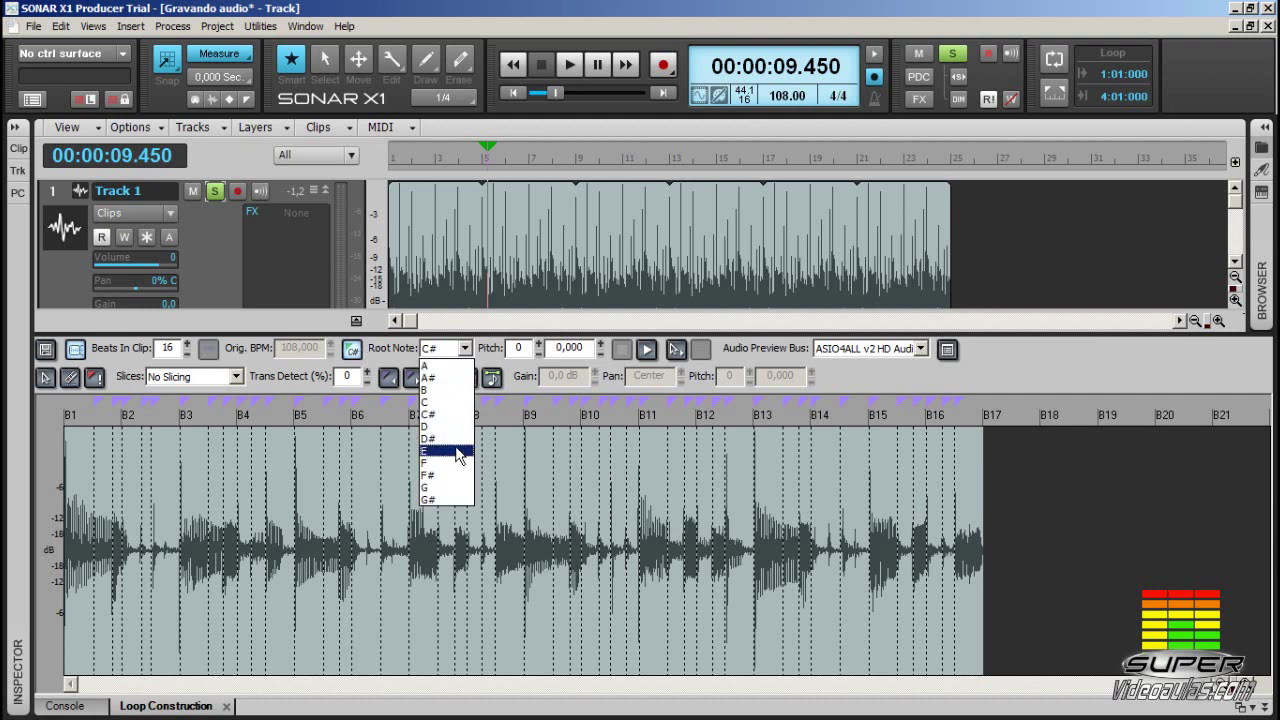
pyautogui.click(444, 389)
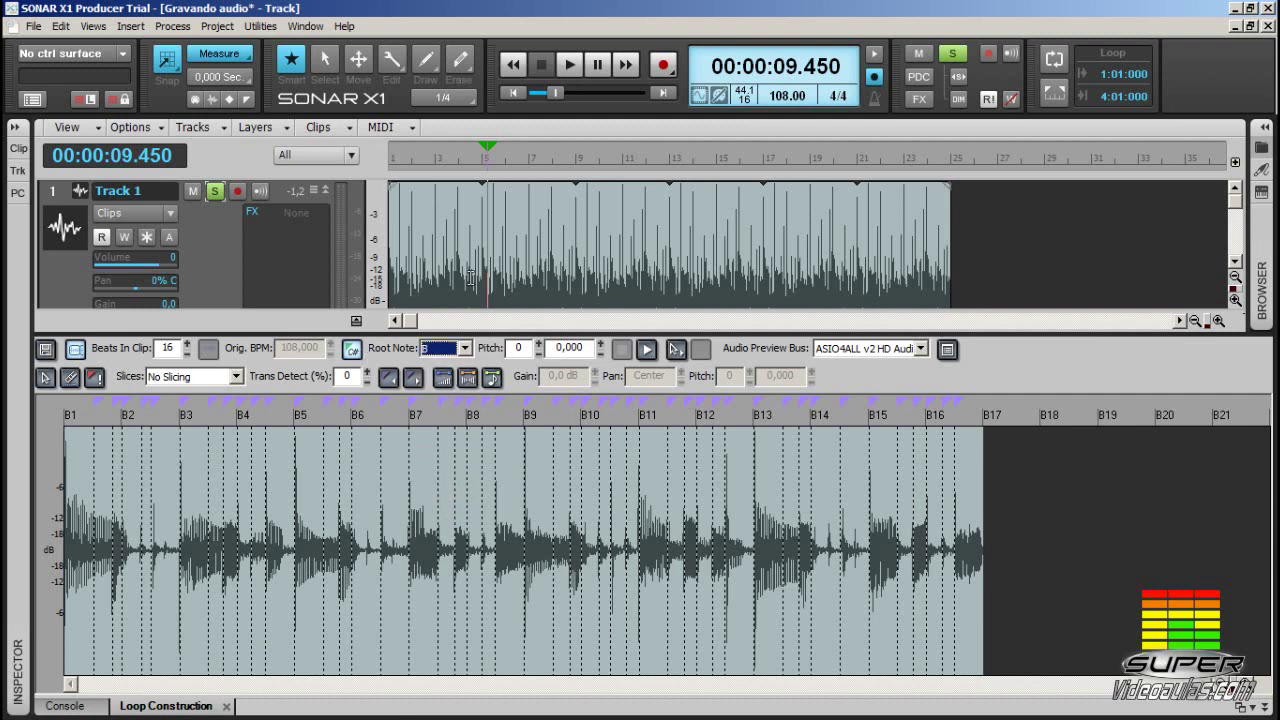
pyautogui.click(458, 278)
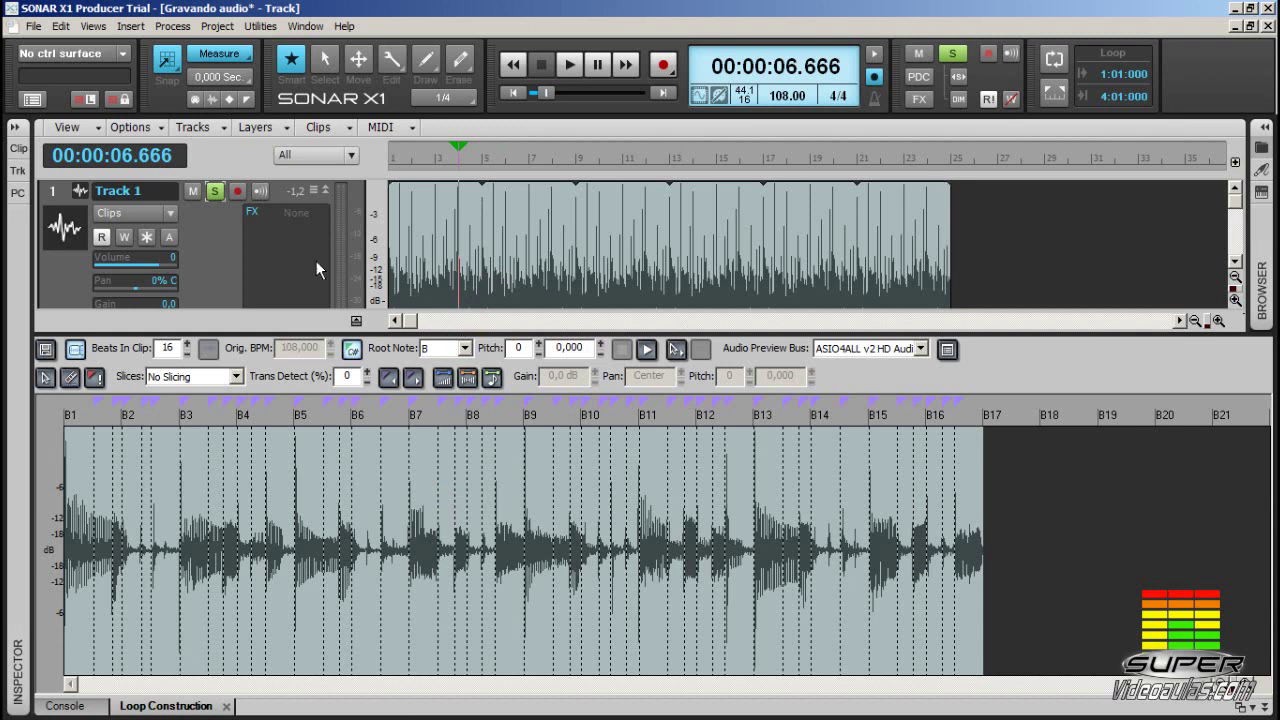
pyautogui.click(217, 26)
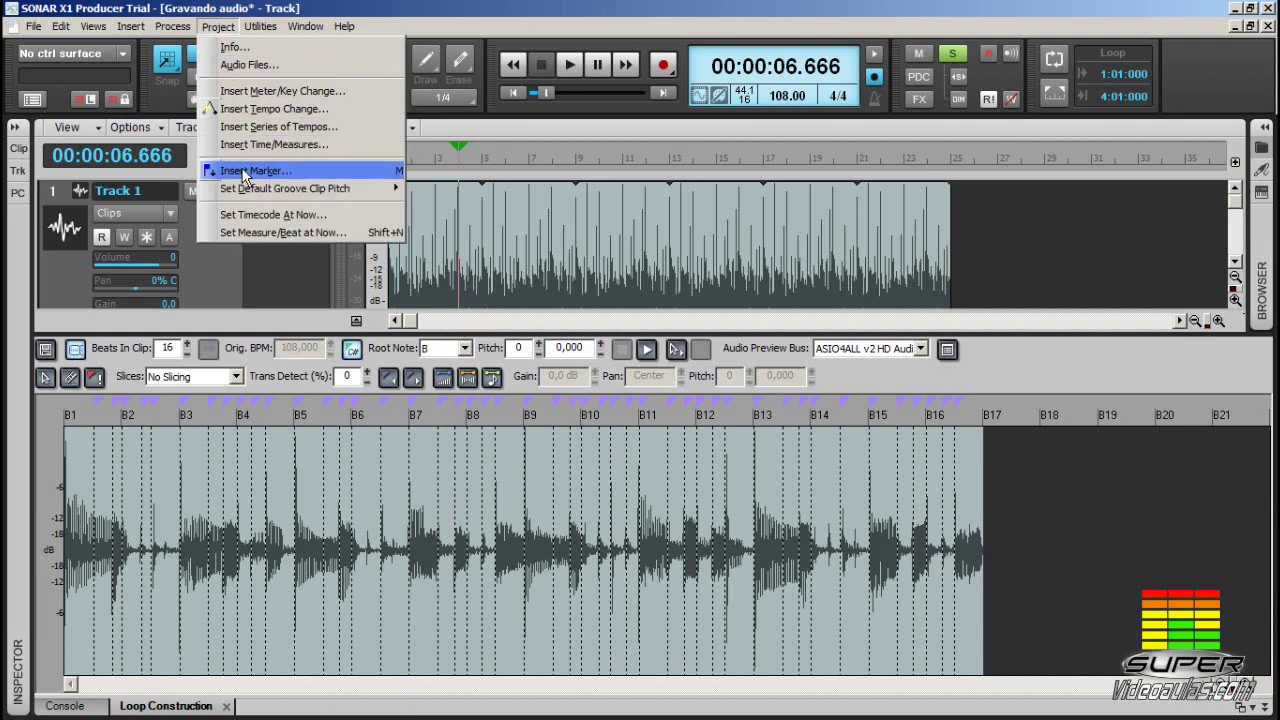
pyautogui.moveTo(217, 190)
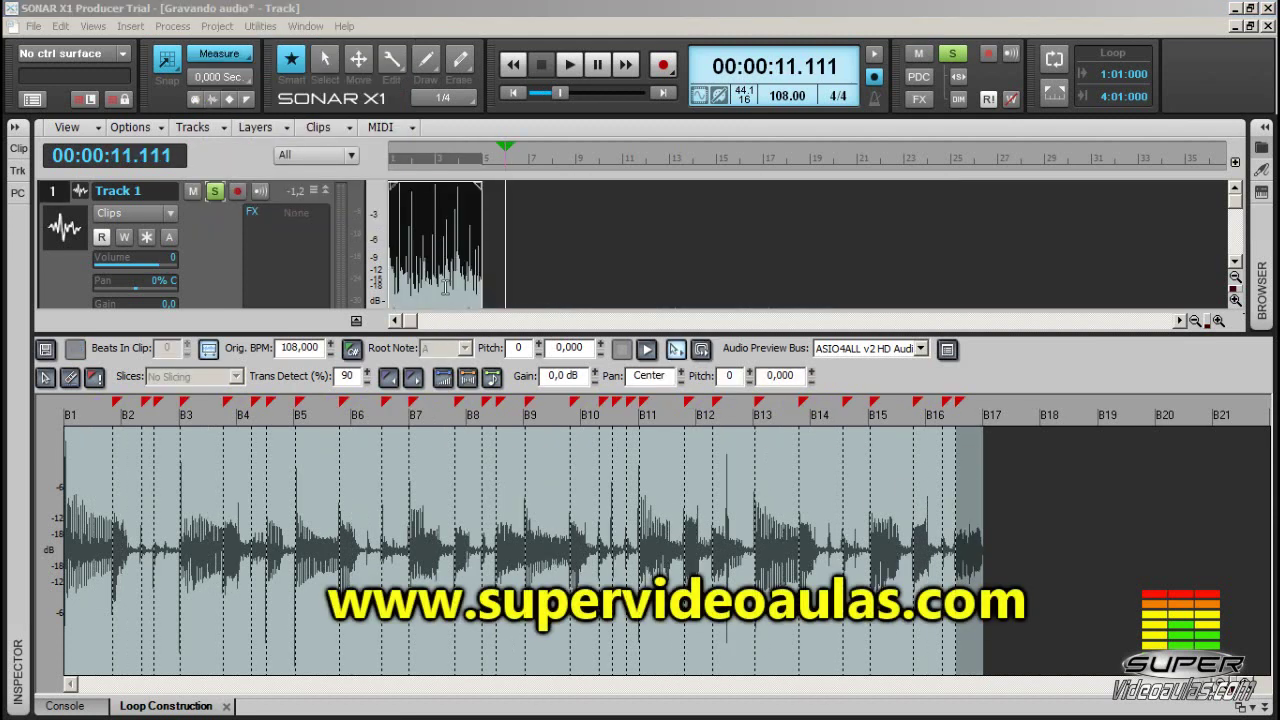
# - Move the playhead to measure 3 within the short bass clip on Track 1
pyautogui.click(445, 160)
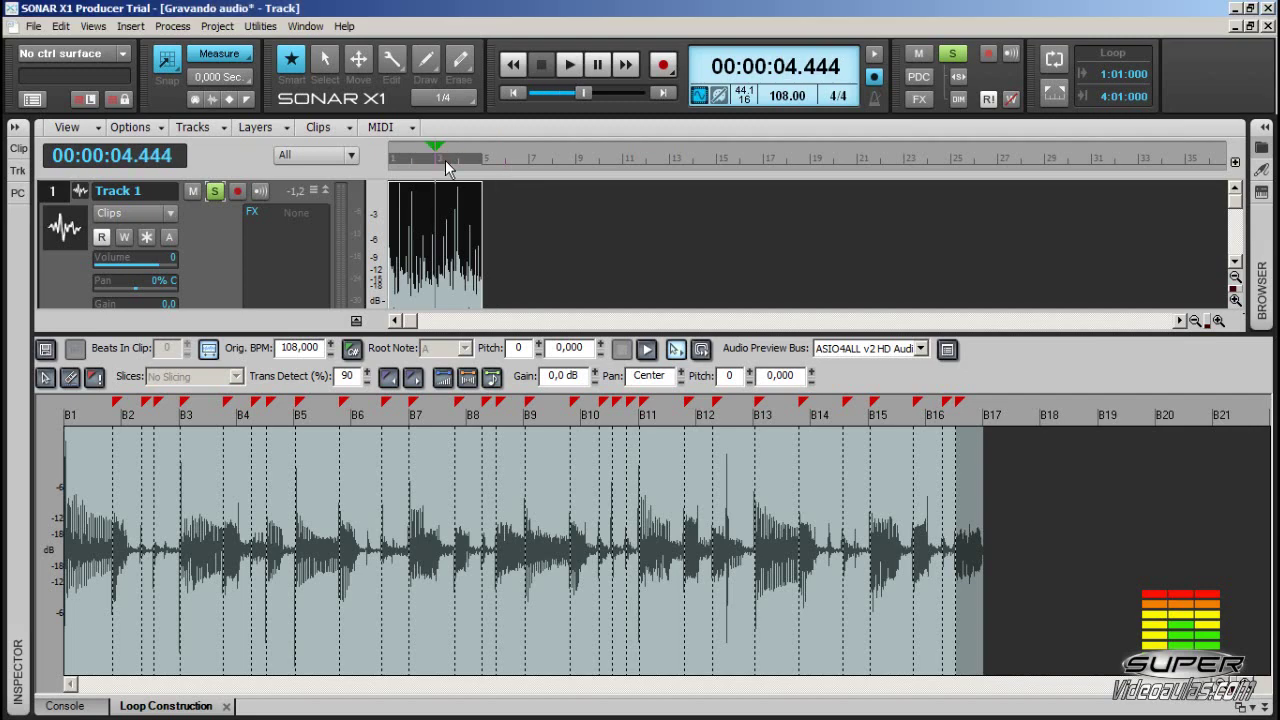